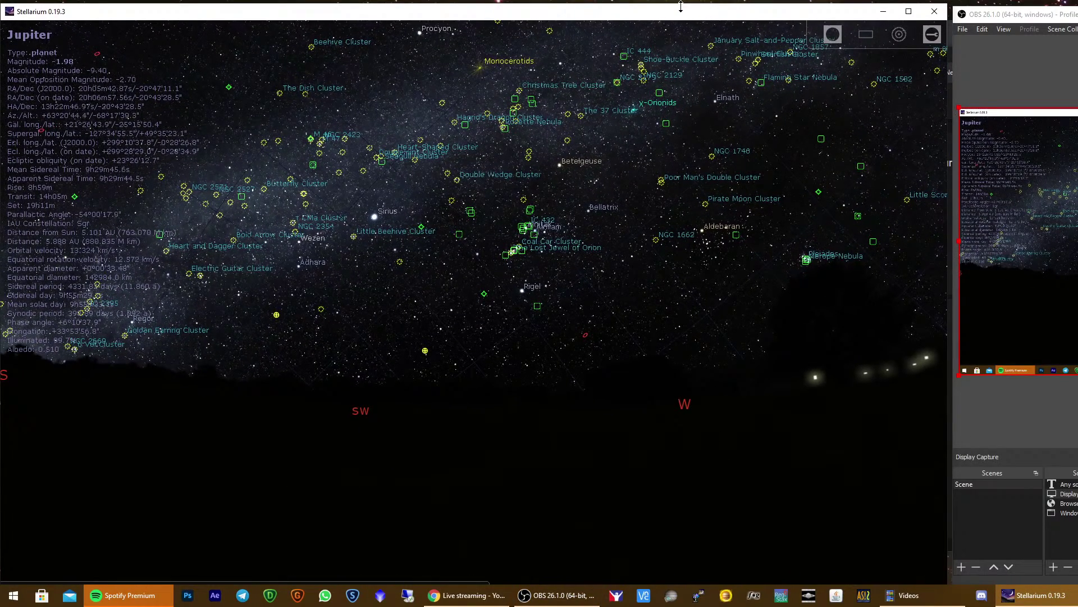
Switch to Chrome's YouTube Studio live-stream page and move its window aside, clear of the Stellarium sky view
left_click(466, 595)
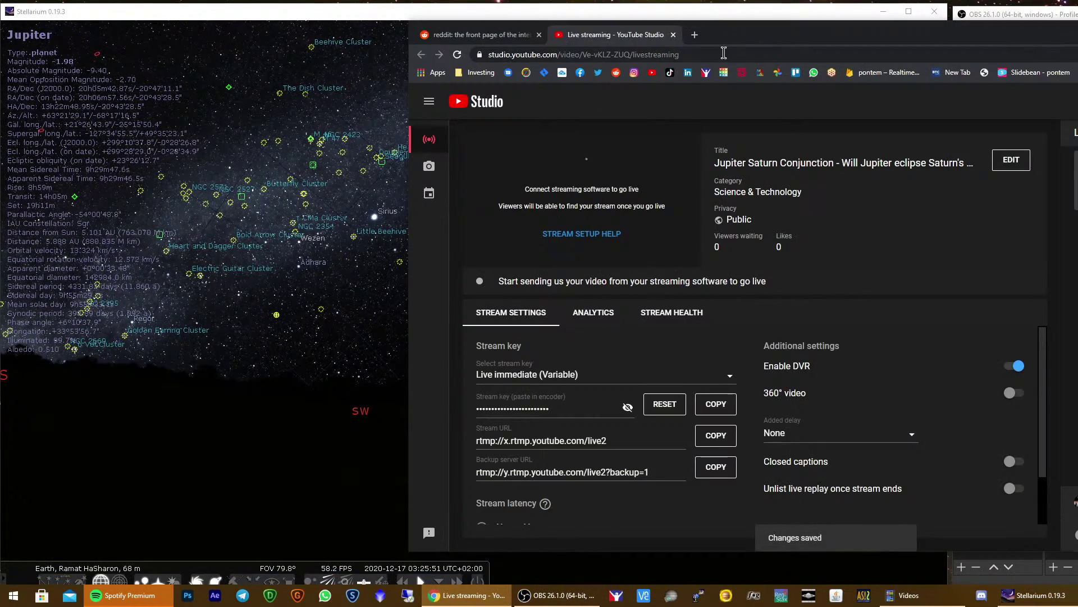
left_click_drag(724, 35, 1077, 55)
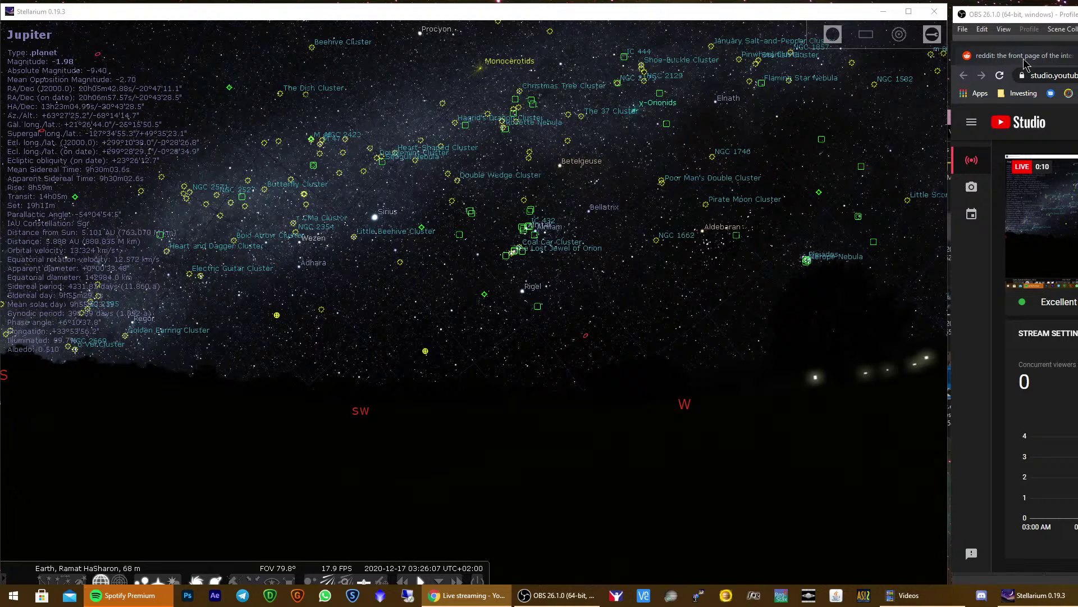
mouse_move(1077, 56)
left_mouse_down()
mouse_move(1077, 24)
mouse_move(1073, 39)
left_mouse_up()
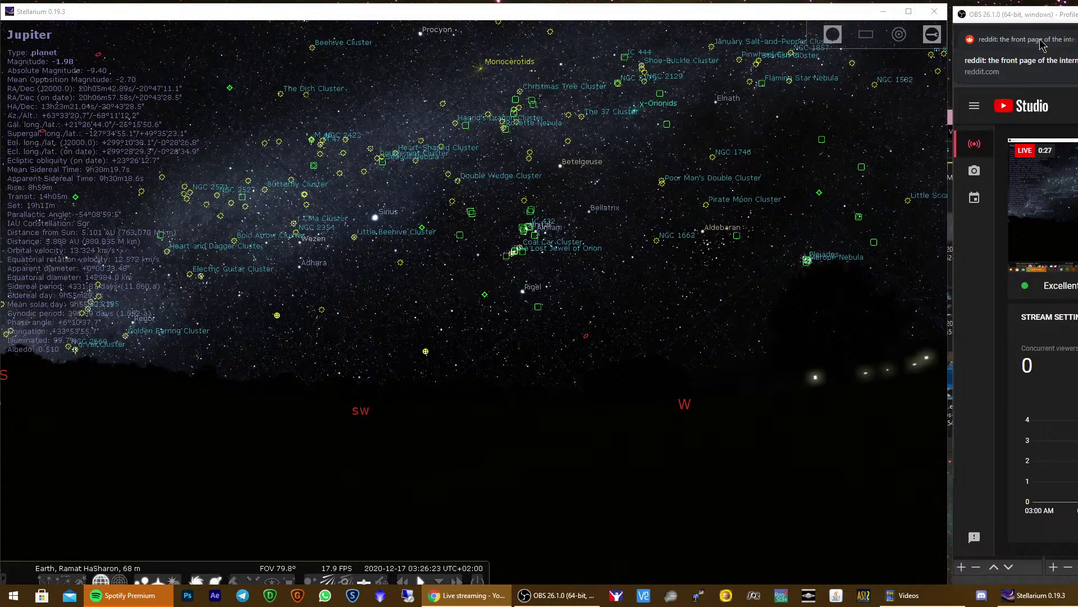
Show the Reddit comment about Saturn's moons being eclipsed by Jupiter, and move the browser window back off the sky view
left_click(1011, 44)
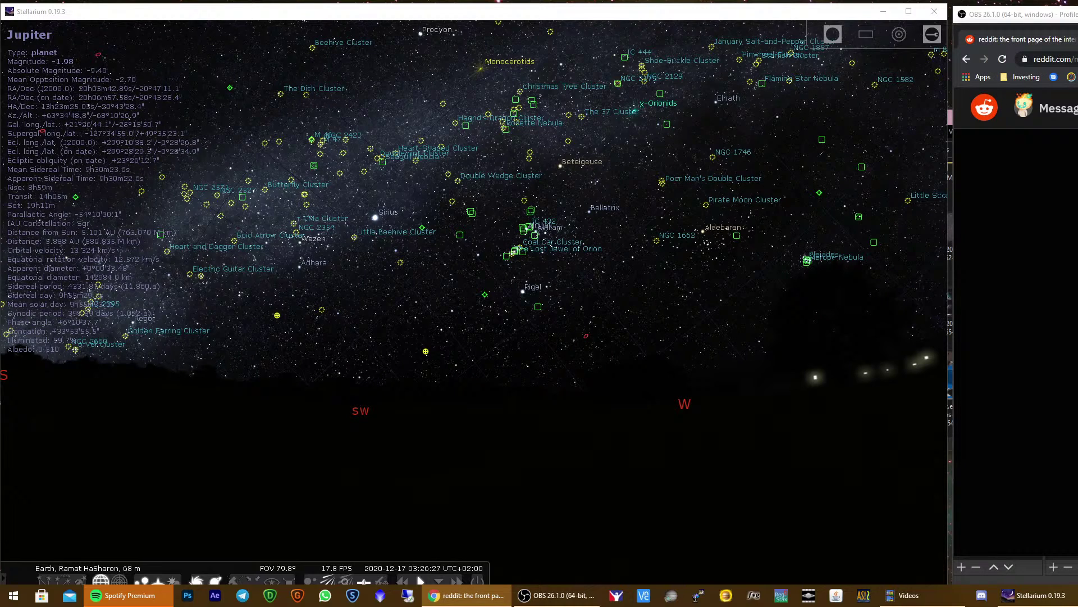
left_click_drag(1077, 34, 565, 38)
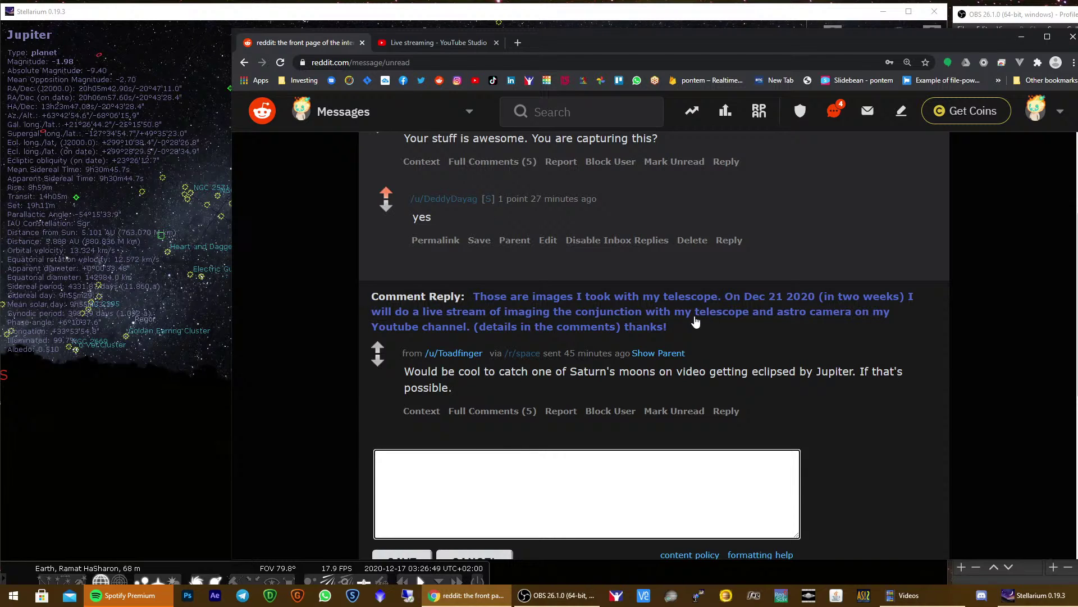
left_click_drag(568, 48, 508, 30)
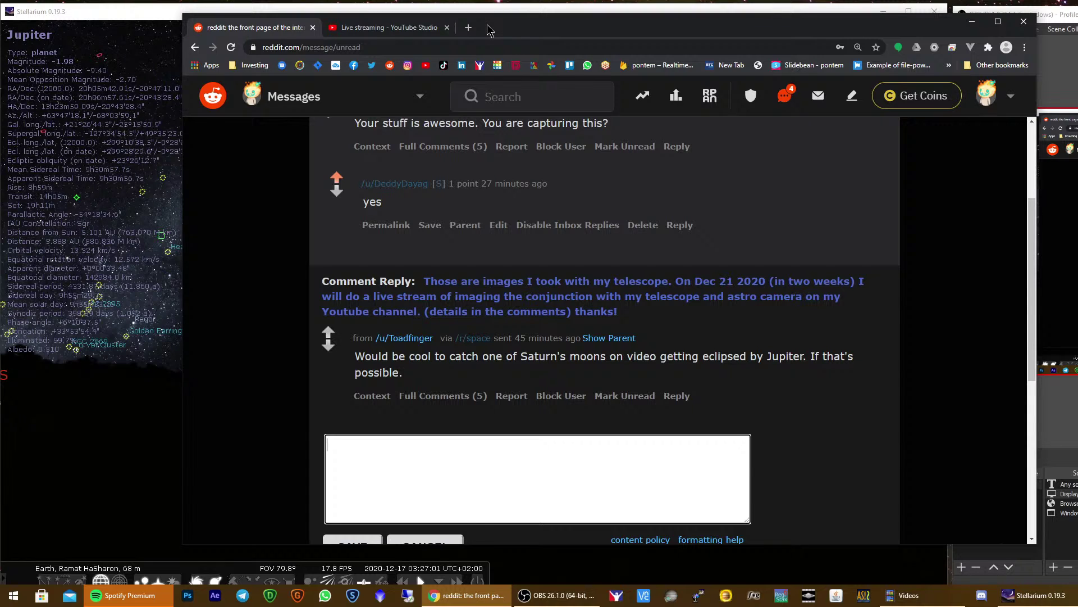
left_click_drag(488, 31, 1077, 29)
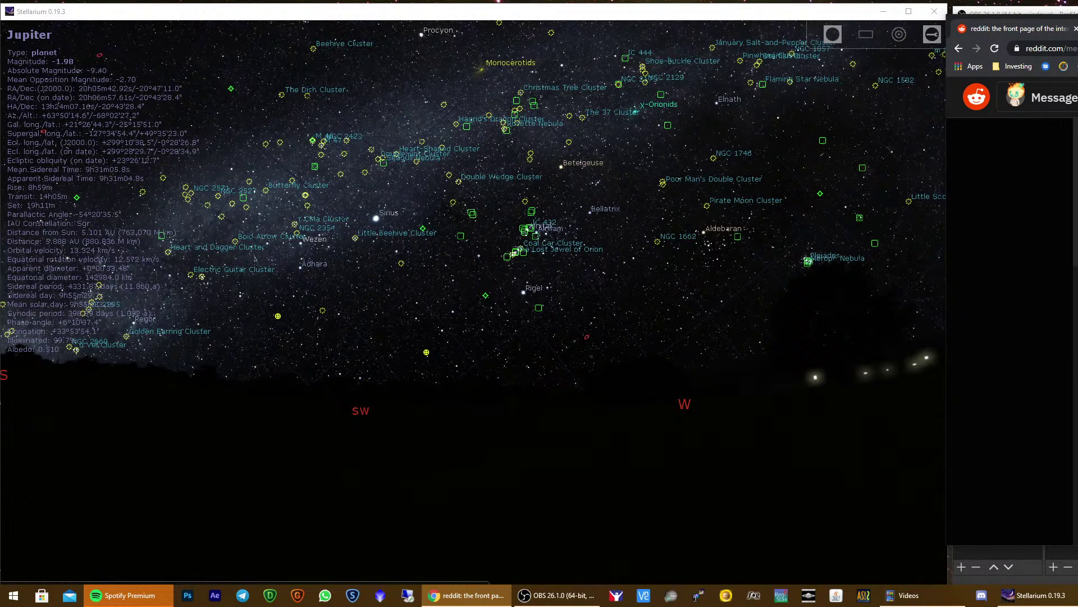
mouse_move(1077, 28)
left_mouse_down()
mouse_move(1077, 351)
mouse_move(1077, 28)
left_mouse_up()
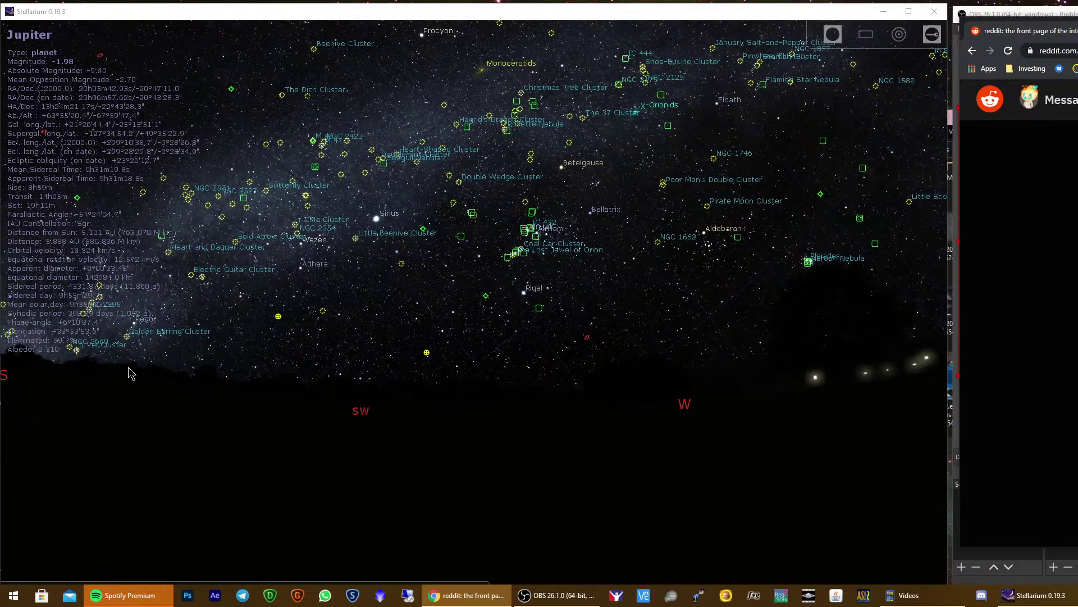
Switch to Stellarium and select a faint star near Bellatrix in Orion
left_click_drag(375, 301, 270, 336)
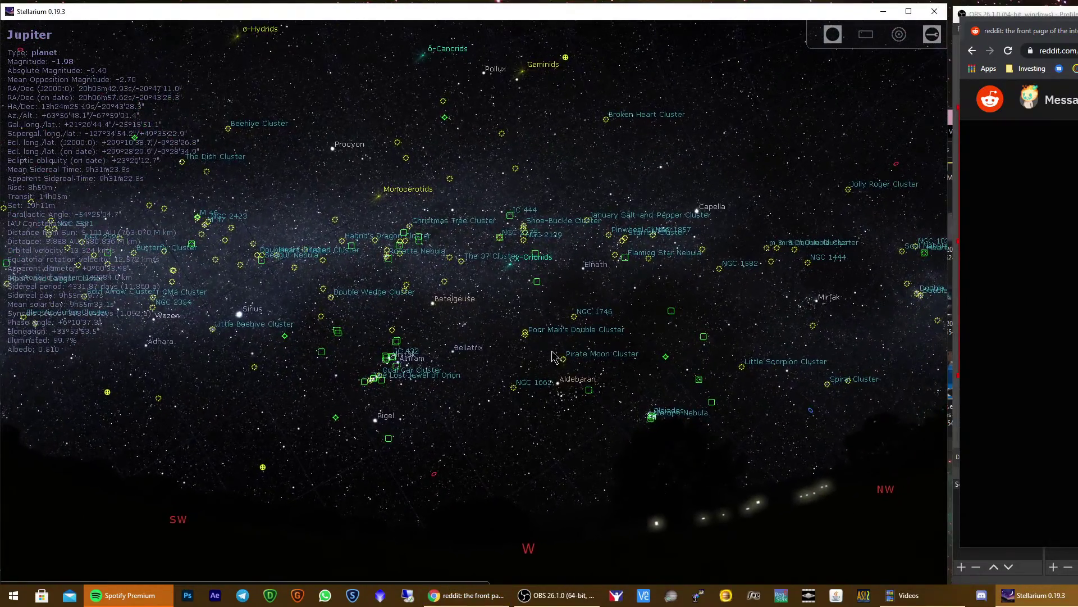
scroll(528, 346, "up", 5)
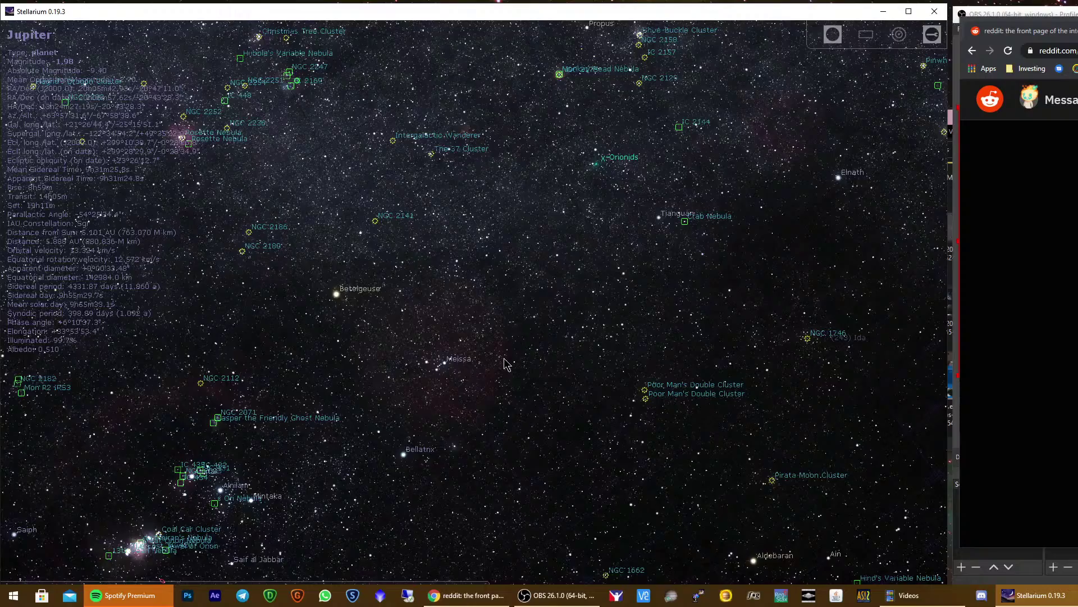
left_click_drag(502, 366, 596, 228)
scroll(422, 385, "up", 2)
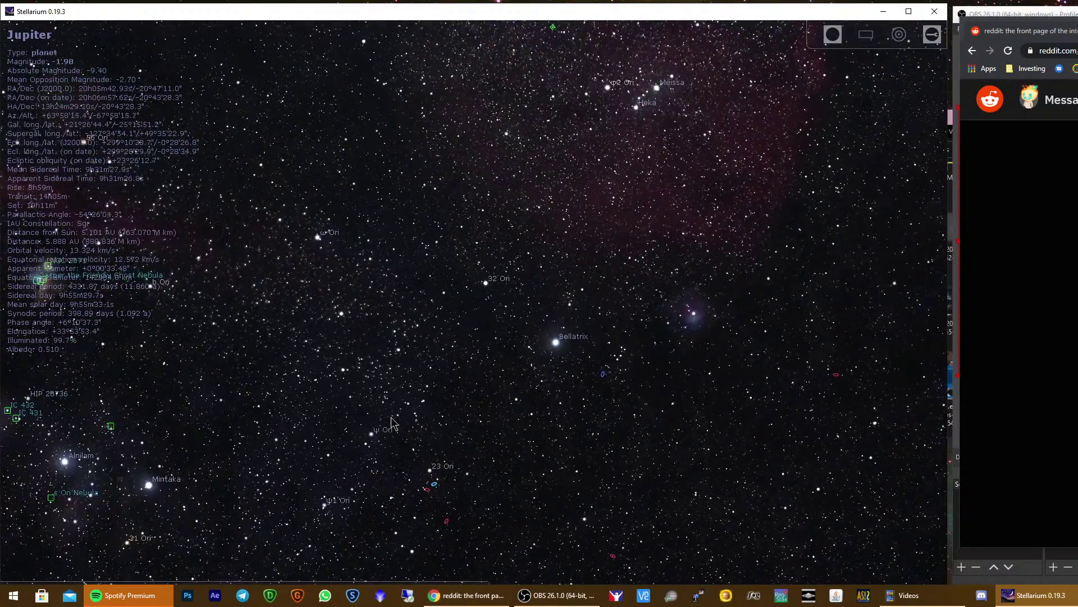
scroll(391, 422, "up", 5)
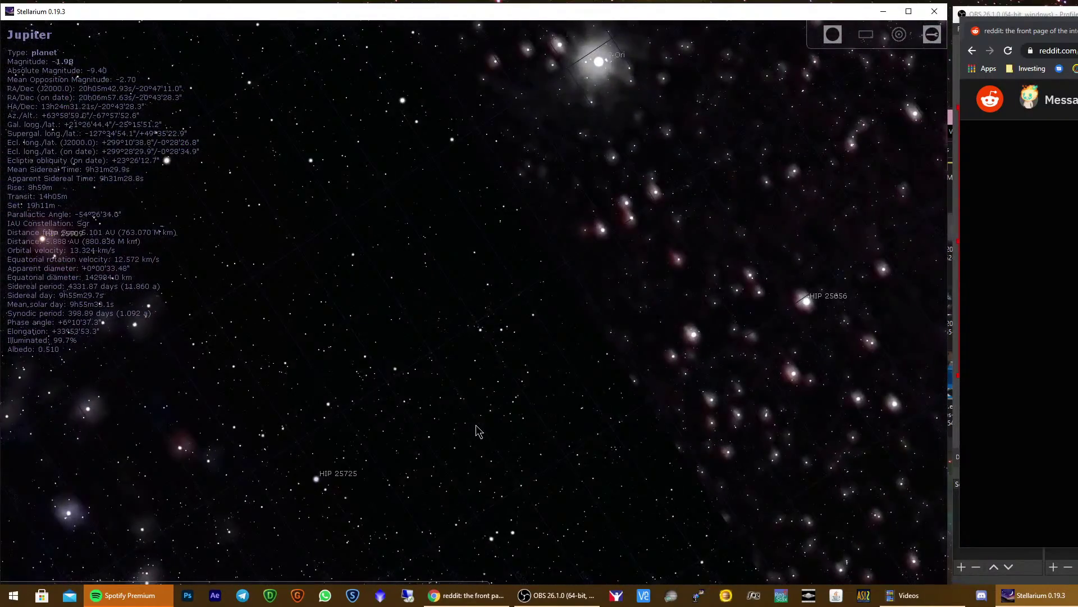
scroll(478, 431, "up", 5)
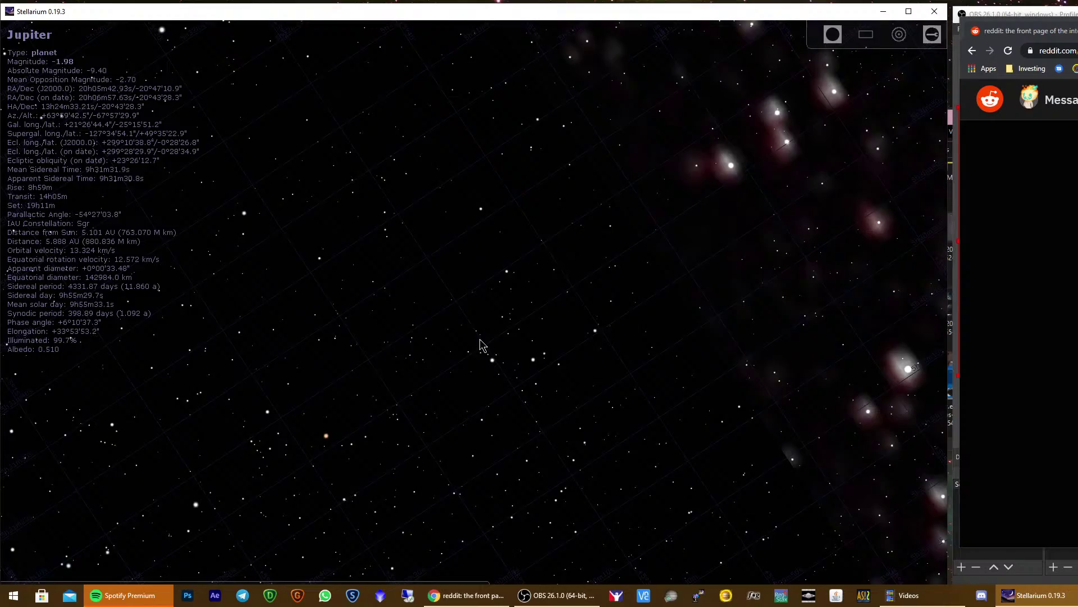
left_click(433, 349)
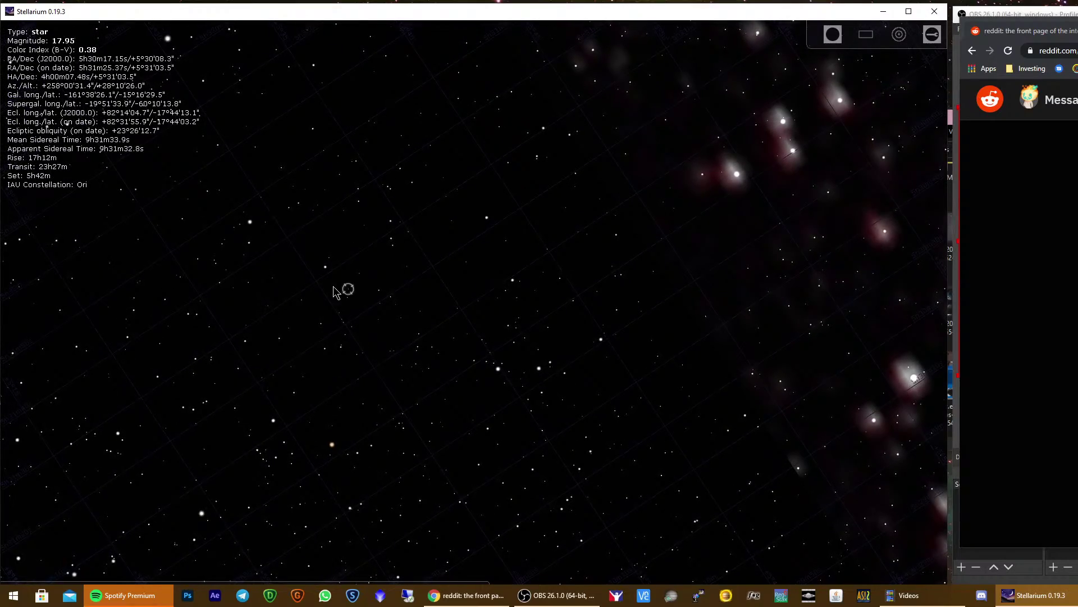
left_click(249, 286)
left_click(274, 422)
Survey the sky from Orion along the southern Milky Way and across to the California Nebula in Perseus
scroll(462, 440, "down", 5)
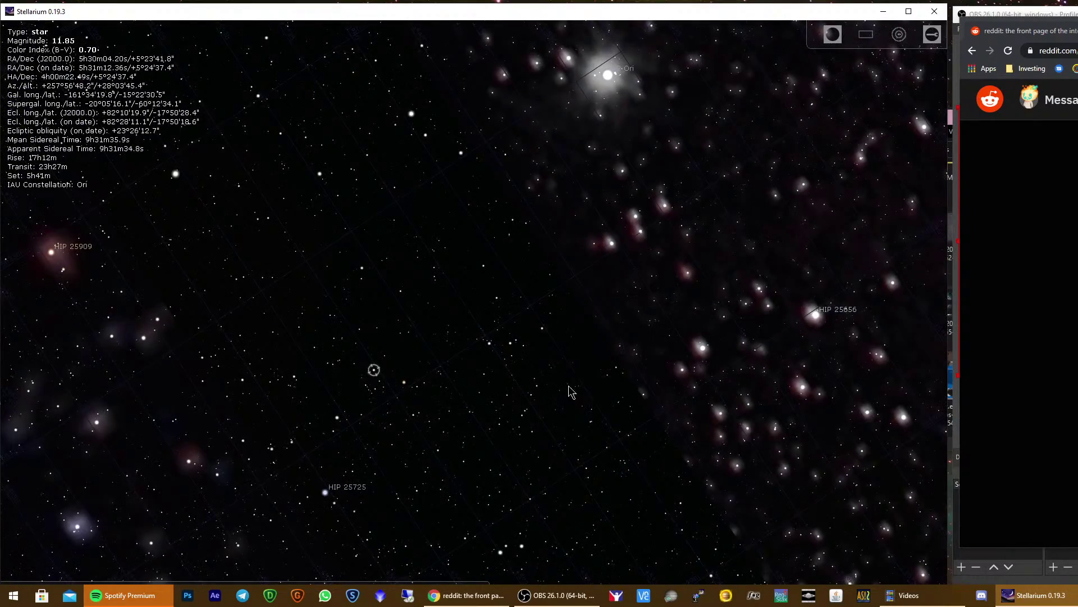
scroll(601, 371, "down", 5)
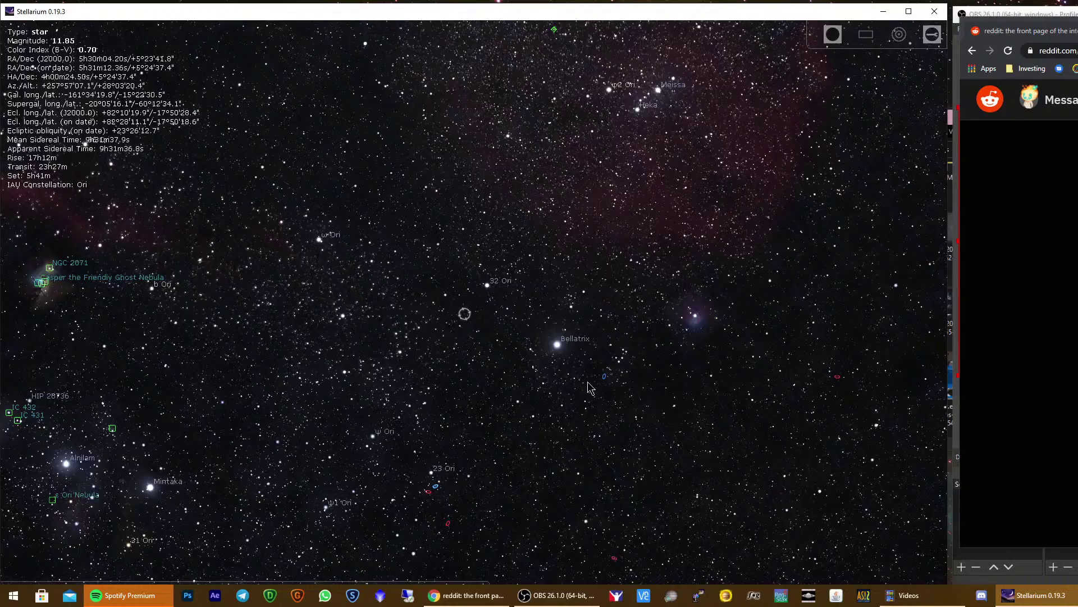
scroll(590, 388, "down", 5)
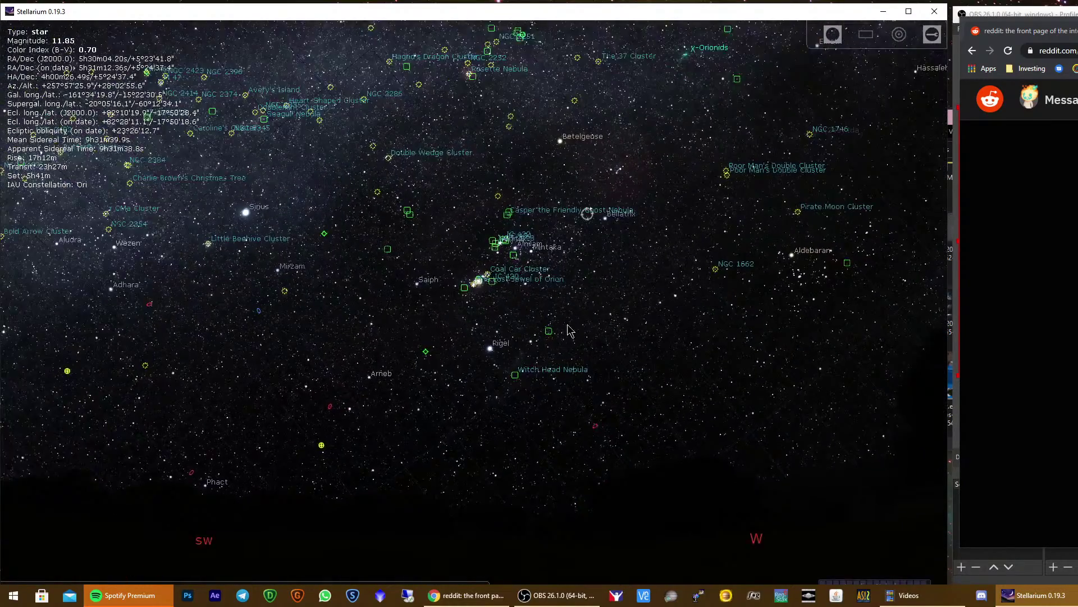
left_click_drag(315, 289, 665, 290)
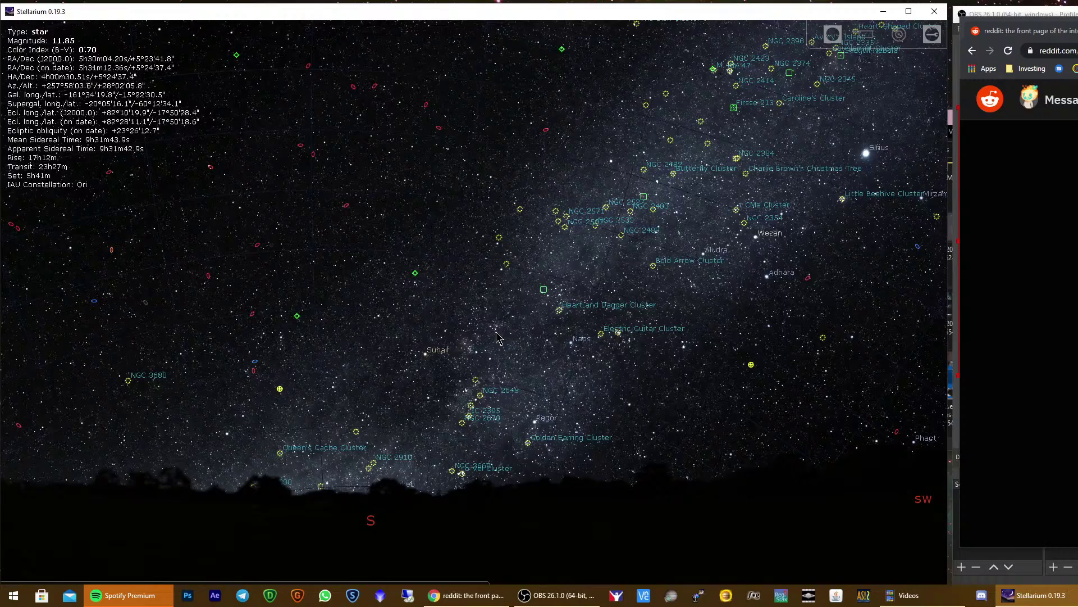
left_click_drag(745, 257, 596, 354)
left_click_drag(777, 203, 469, 242)
left_click_drag(744, 274, 692, 279)
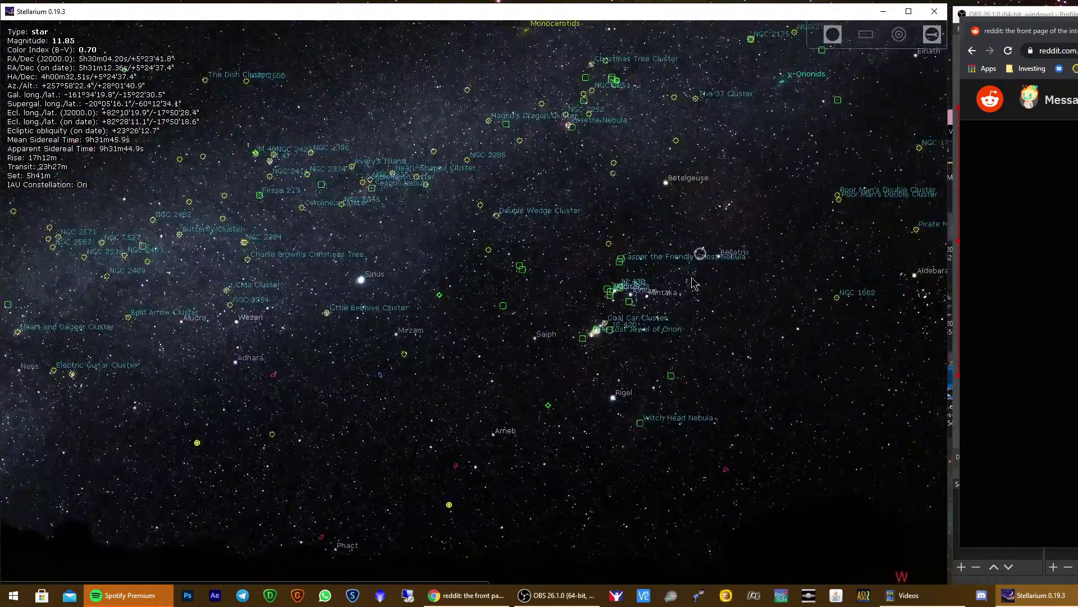
key("Right")
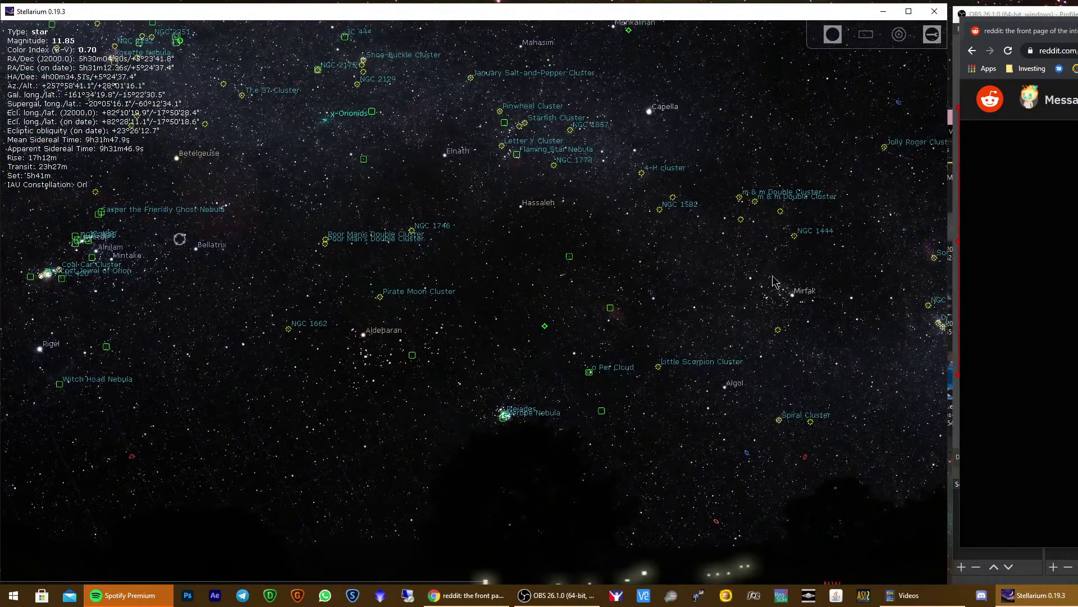
left_click_drag(754, 298, 660, 308)
scroll(544, 368, "up", 4)
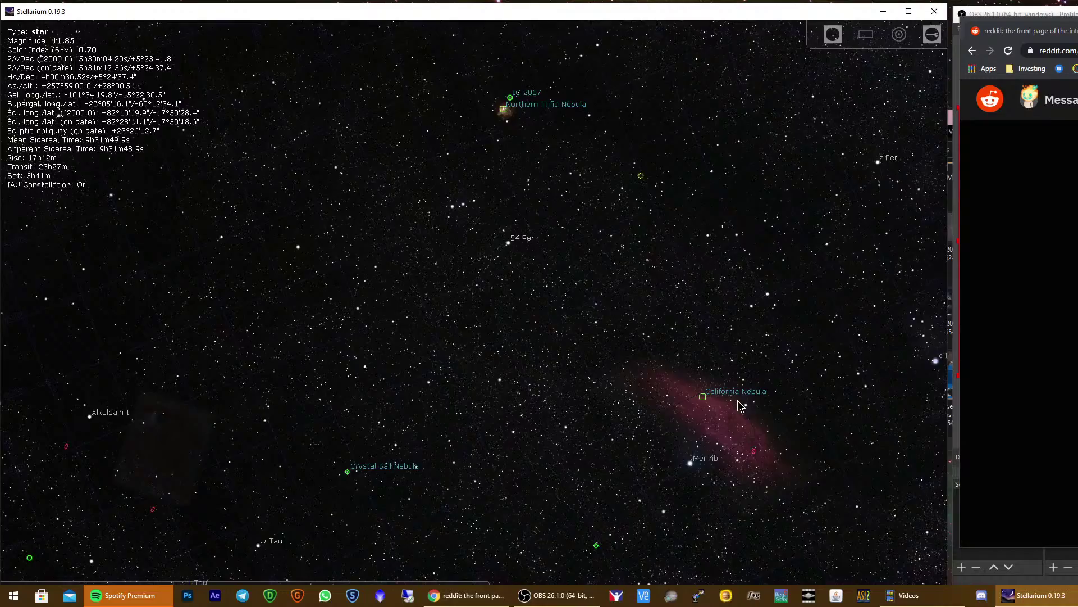
Display the asi178mc image sensor frame around the selected star and change its lens to hyperstar
left_click(868, 36)
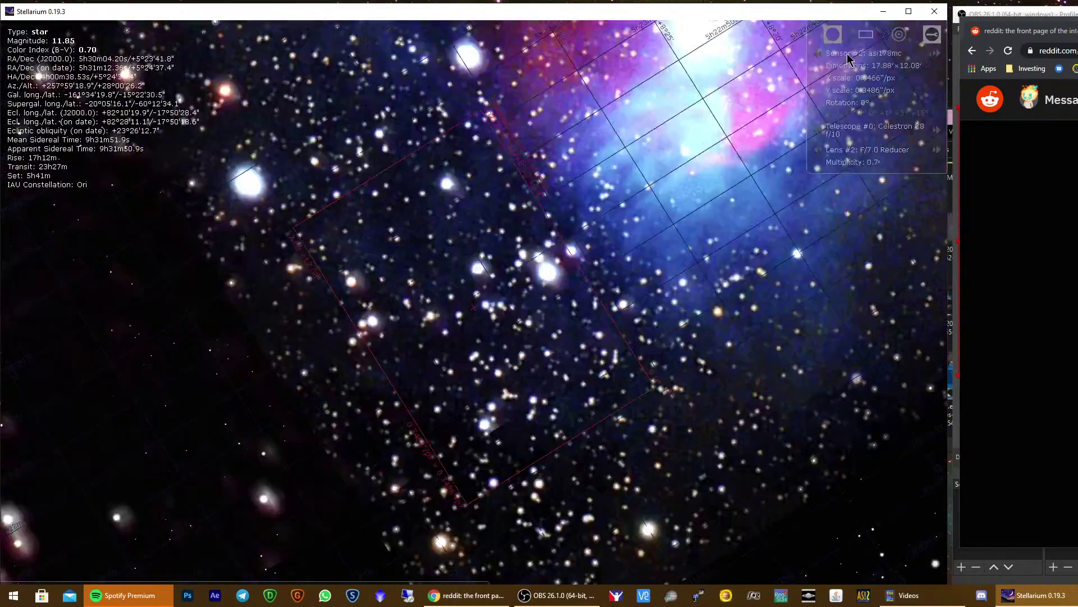
scroll(575, 296, "down", 2)
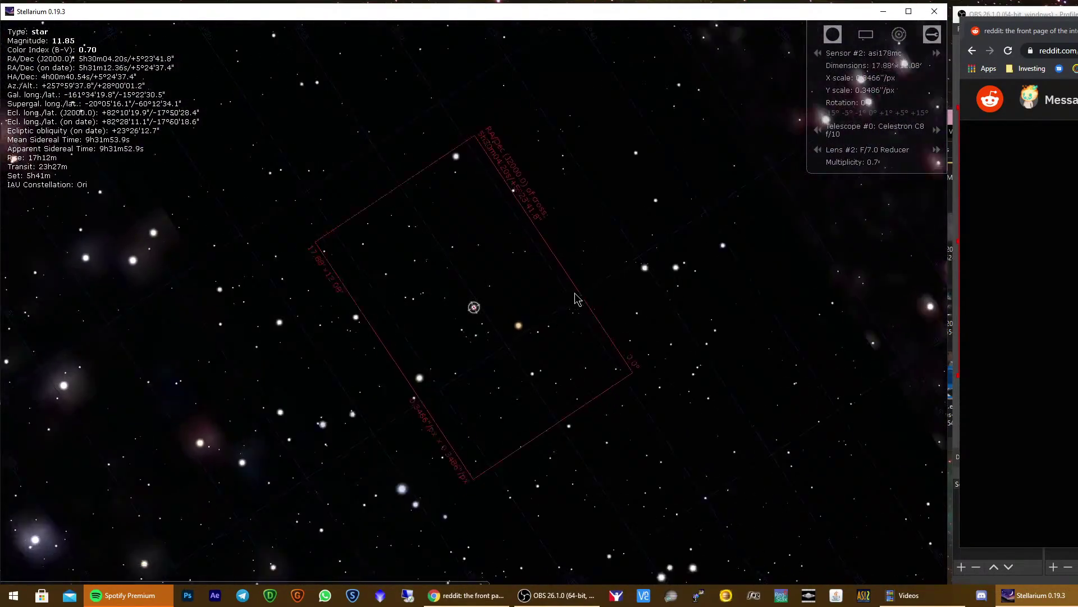
left_click(935, 151)
left_click(935, 150)
left_click(818, 150)
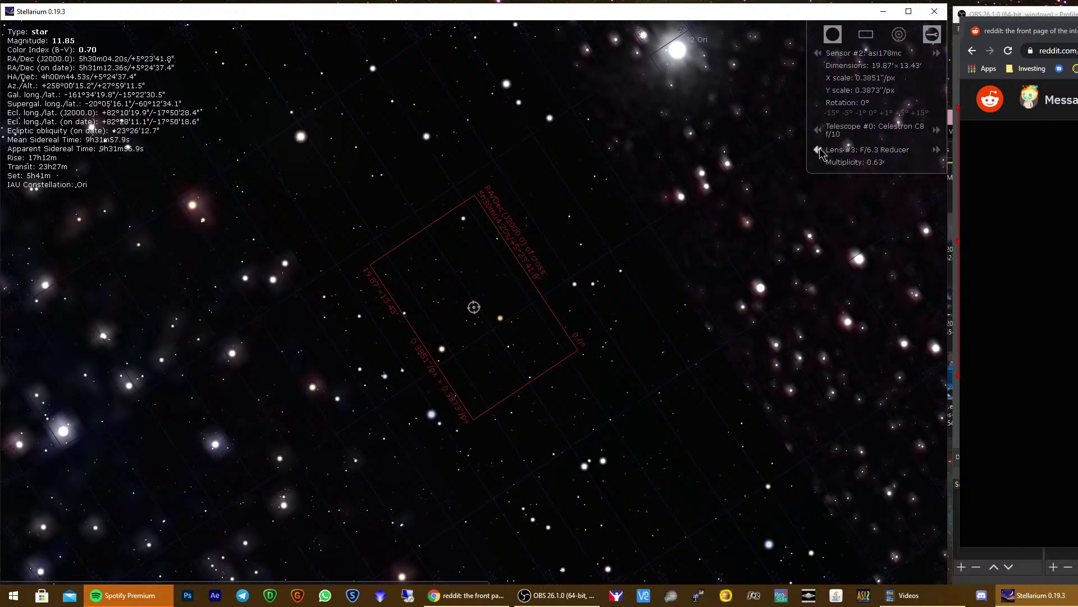
left_click(936, 150)
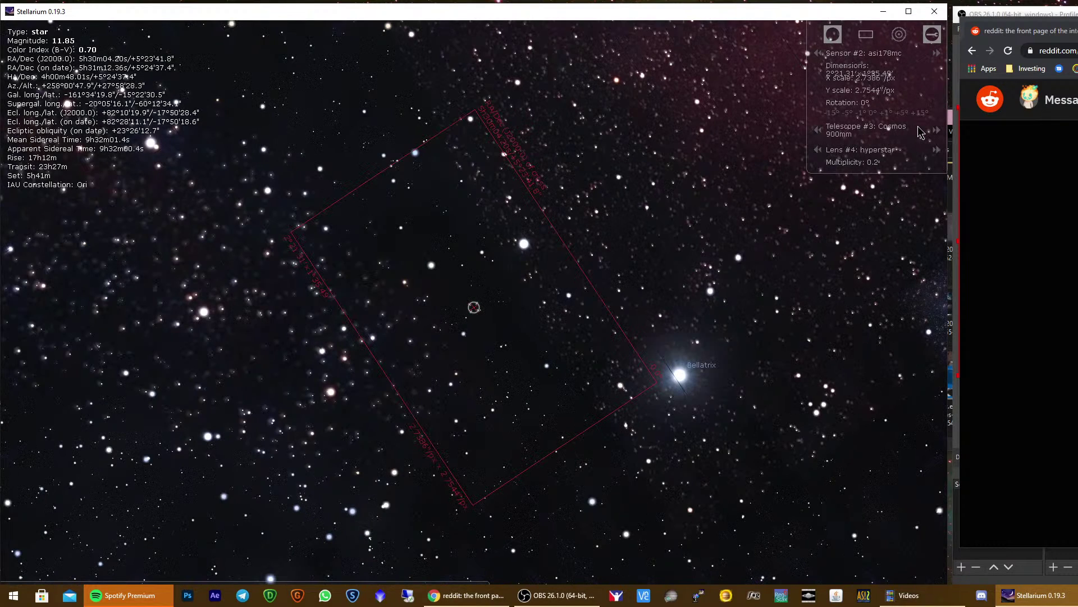
Set the telescope to Celestron C8 f/10 and preview the sensor frame over the Orion Nebula
left_click(936, 131)
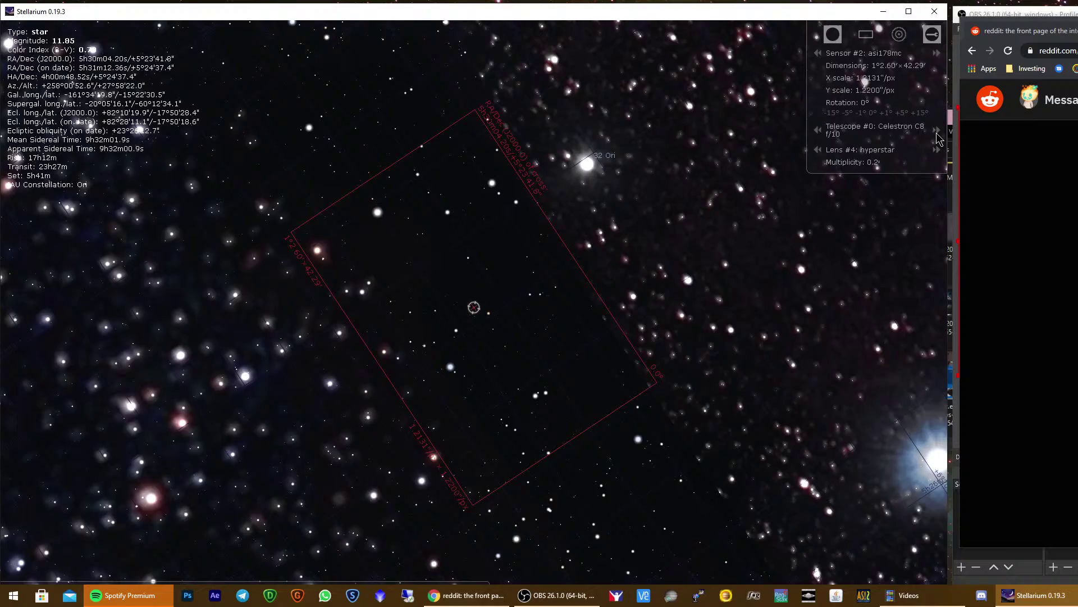
left_click(818, 130)
scroll(606, 242, "down", 8)
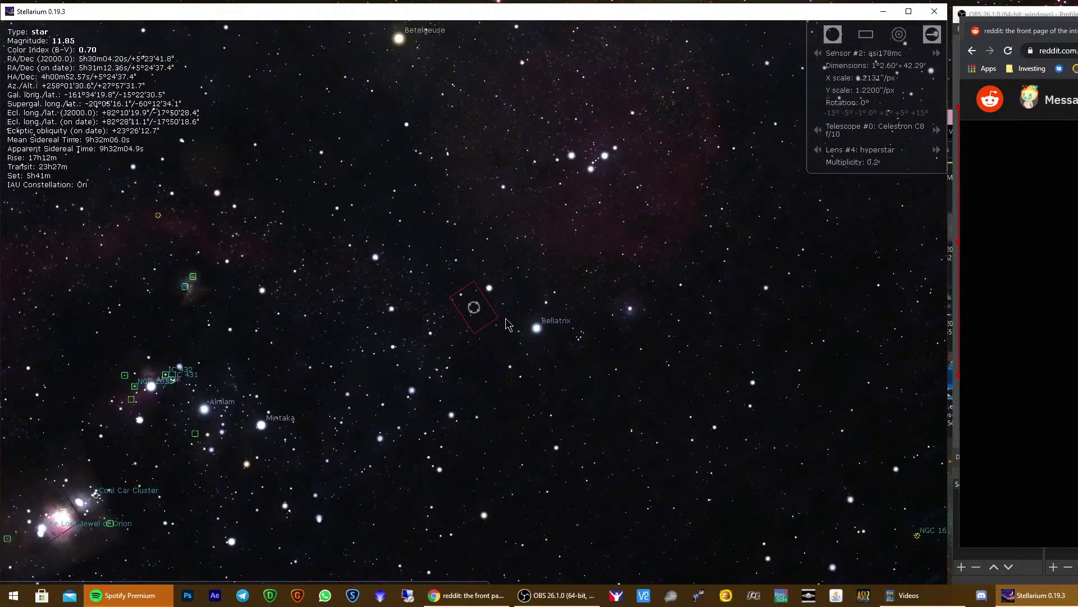
scroll(507, 324, "down", 5)
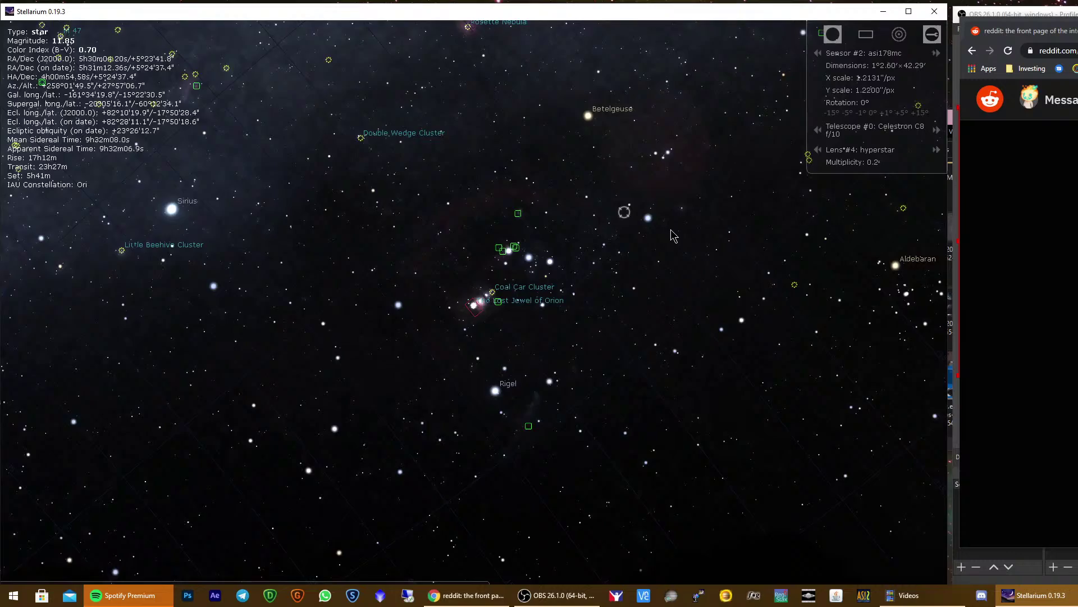
scroll(673, 236, "up", 8)
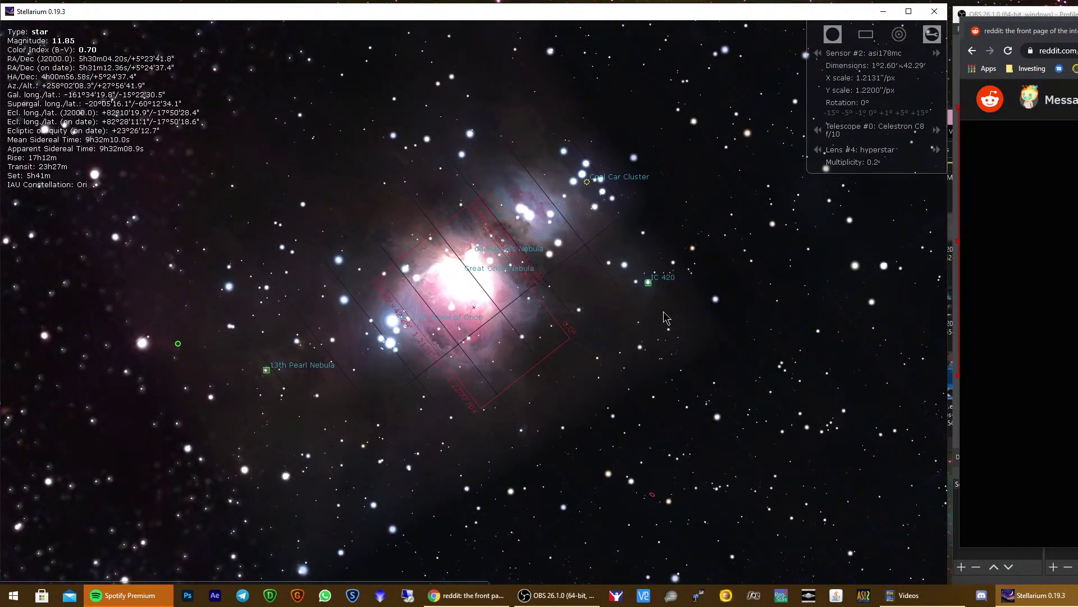
left_click_drag(664, 318, 670, 322)
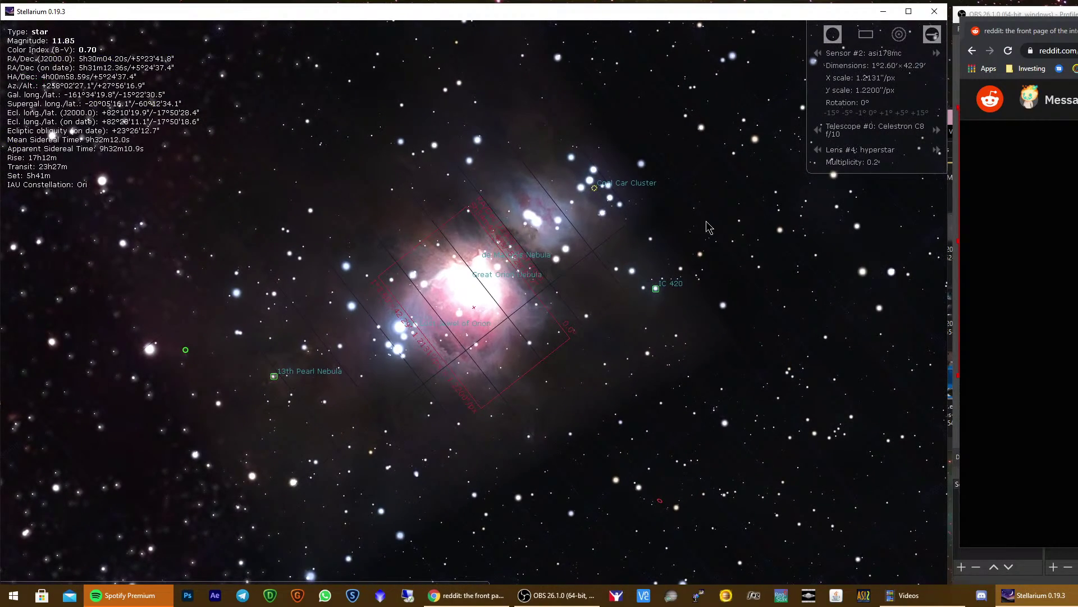
Change the sensor frame's telescope to Cosmos 900mm
left_click(936, 129)
left_click(819, 131)
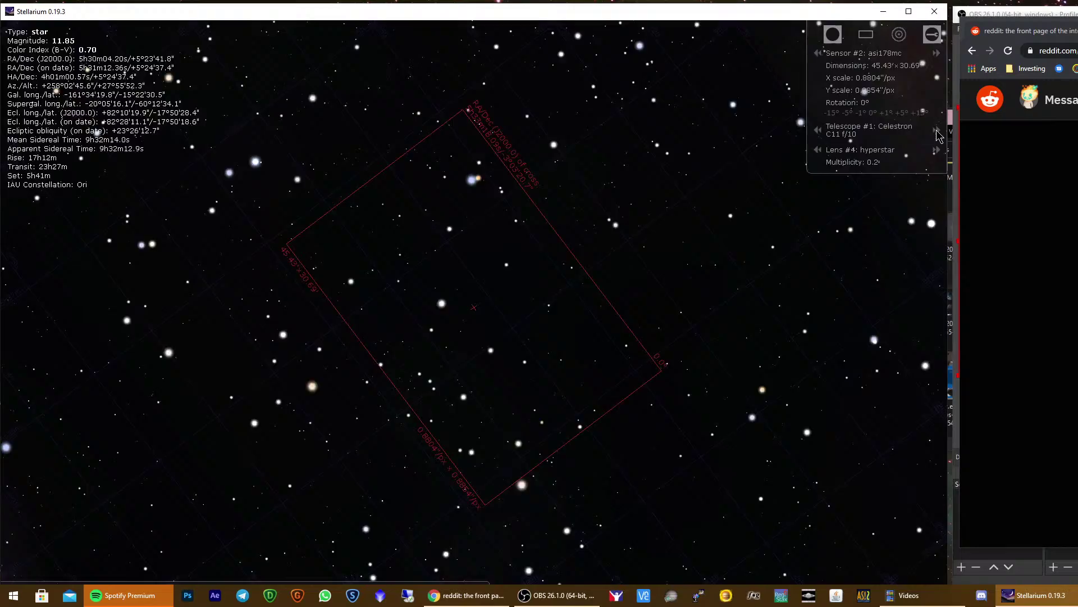
left_click(818, 131)
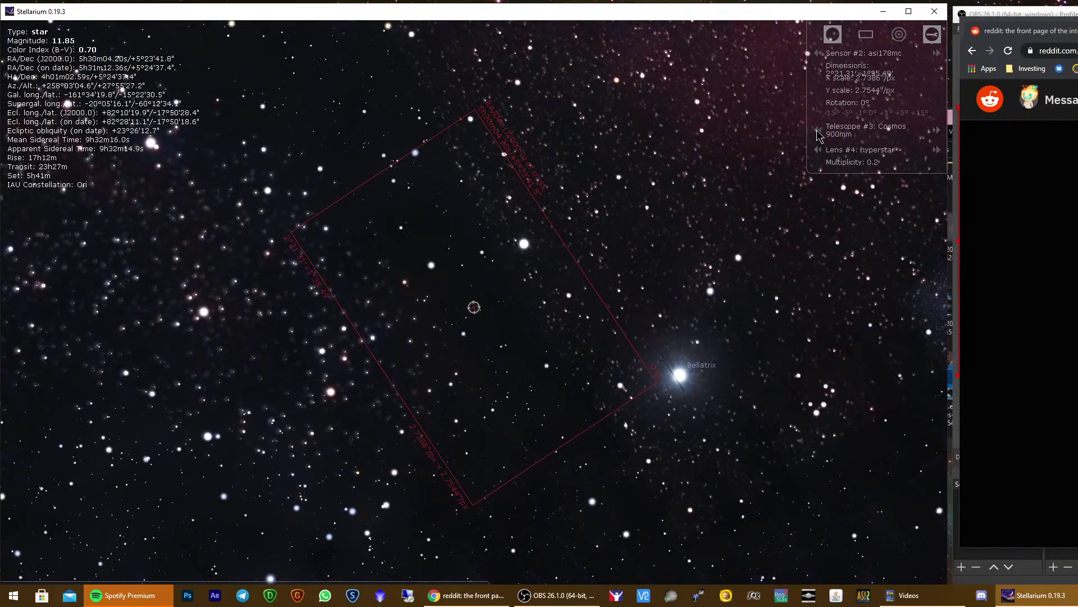
Frame the Orion Nebula with the sensor and set the lens to None
scroll(739, 296, "down", 2)
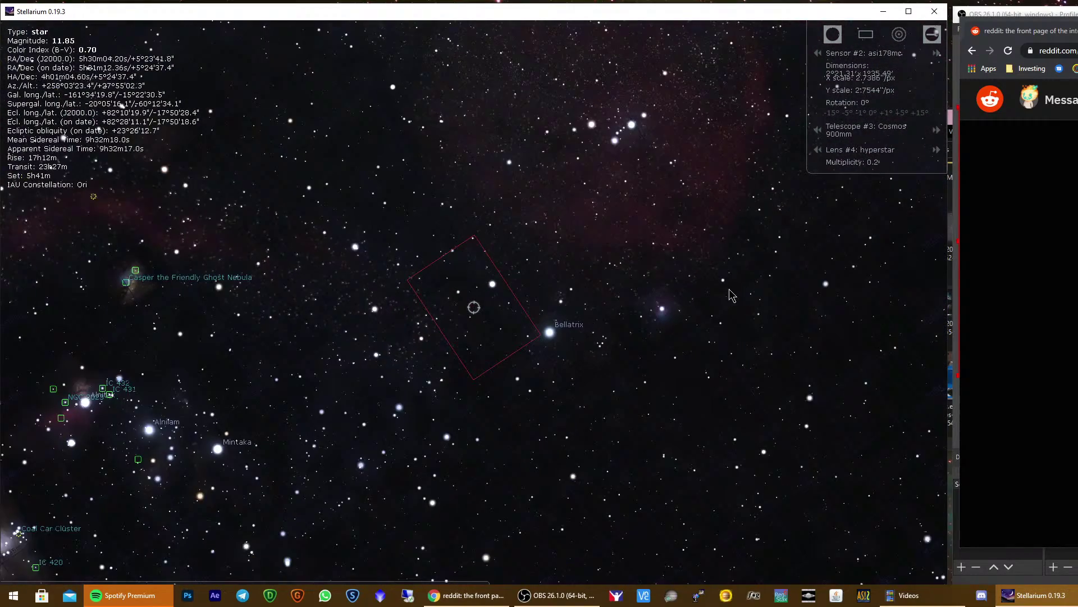
scroll(597, 376, "down", 2)
left_click_drag(556, 380, 661, 302)
scroll(660, 301, "up", 5)
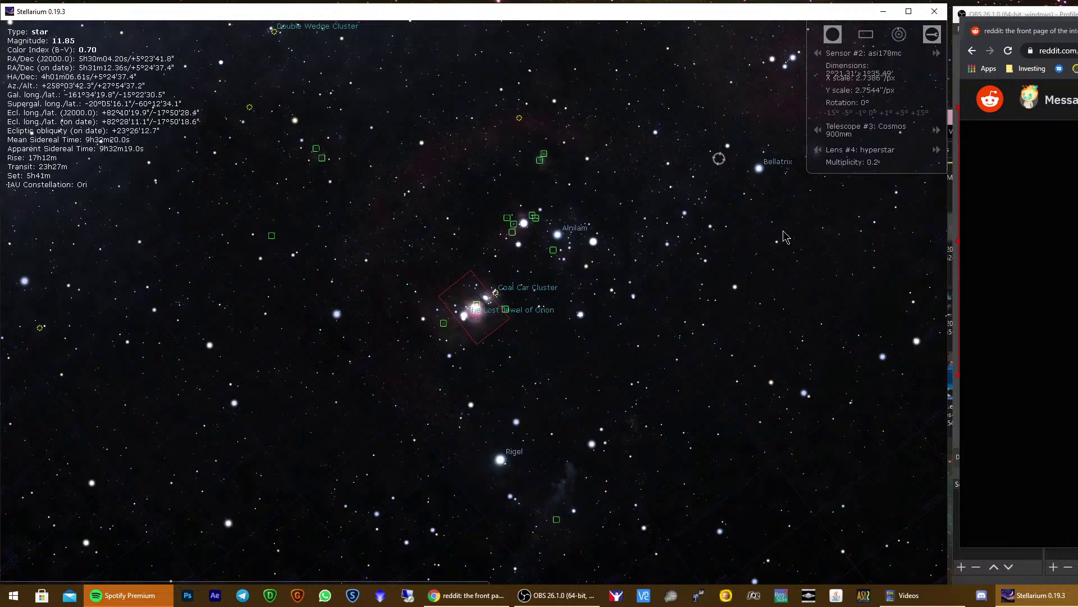
left_click(936, 150)
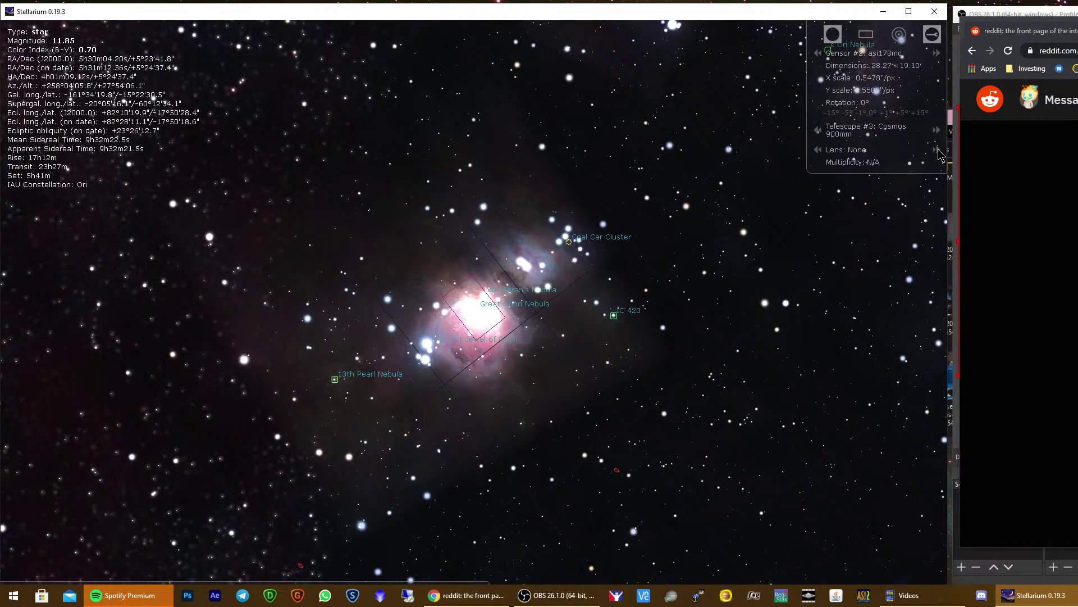
Set the sensor frame's lens to Barlow 3x and switch the image sensor to asi1600gt
left_click(817, 151)
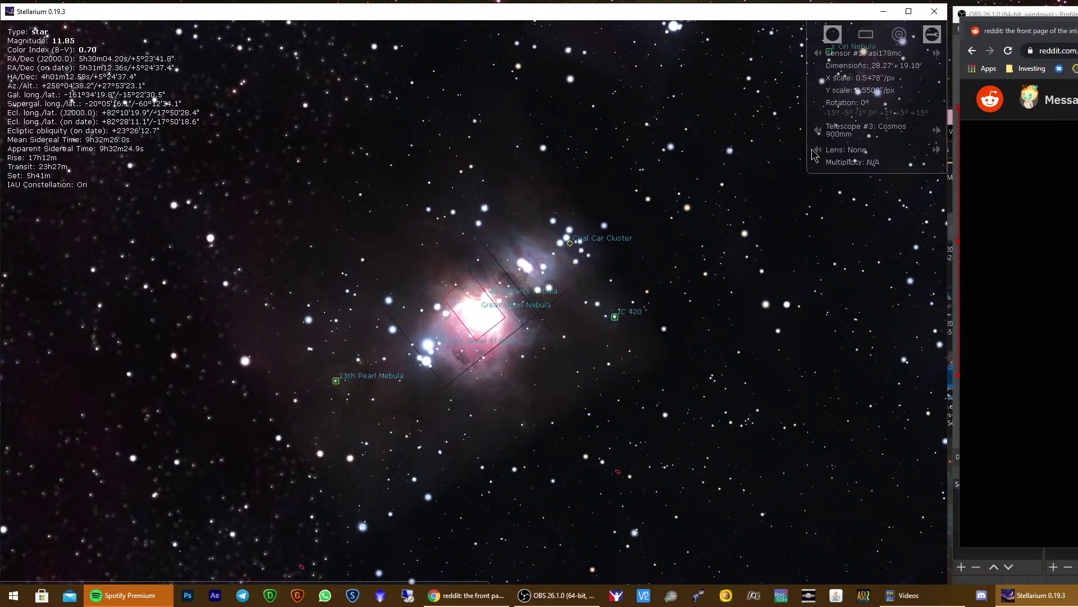
left_click(936, 150)
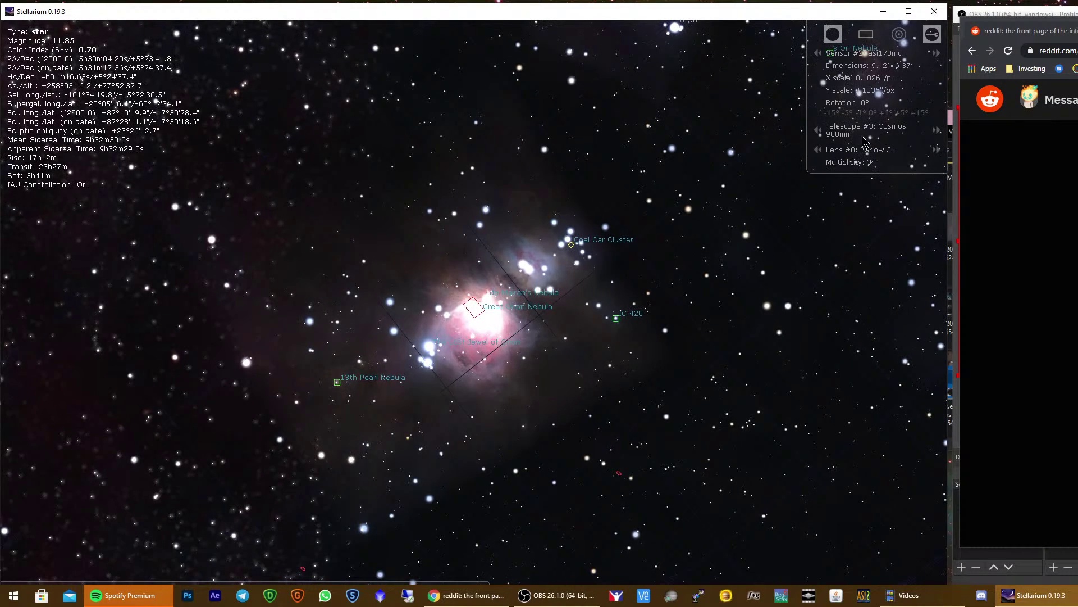
left_click_drag(849, 209, 807, 125)
left_click(818, 53)
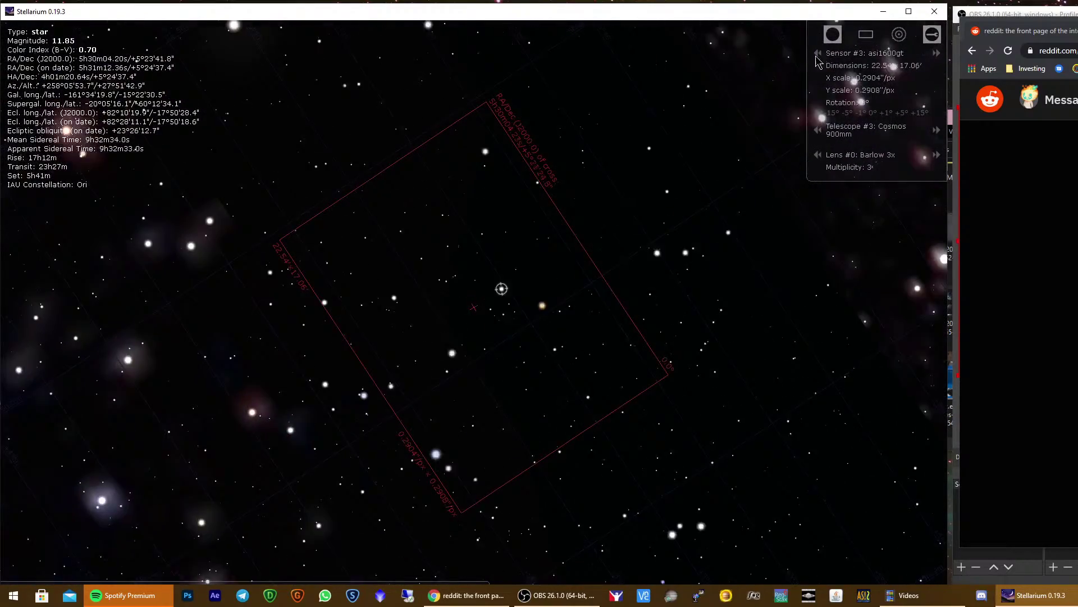
Frame the Orion Nebula with the asi1600gt sensor and set its lens to None
scroll(775, 204, "down", 5)
left_click_drag(632, 318, 780, 235)
left_click_drag(547, 355, 711, 248)
scroll(561, 329, "down", 1)
key("Left")
key("Down")
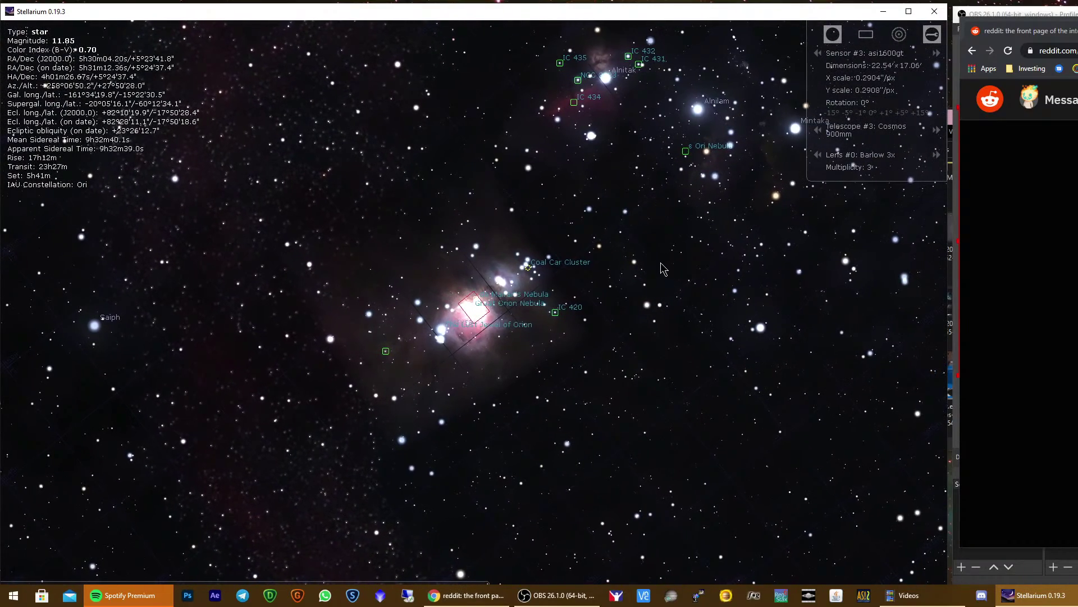
scroll(702, 258, "up", 3)
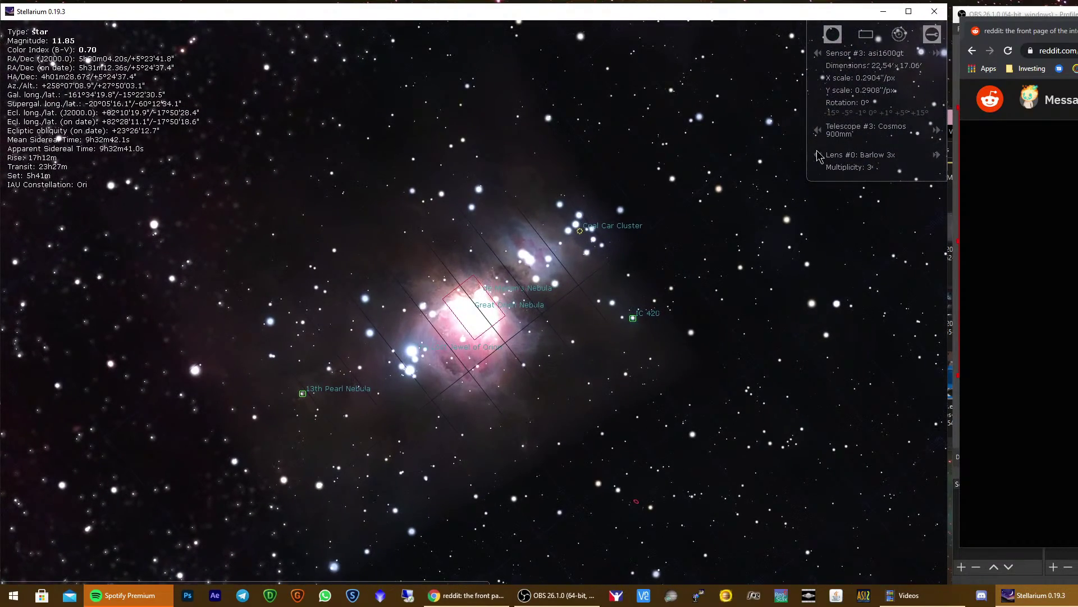
left_click(818, 155)
key("Down")
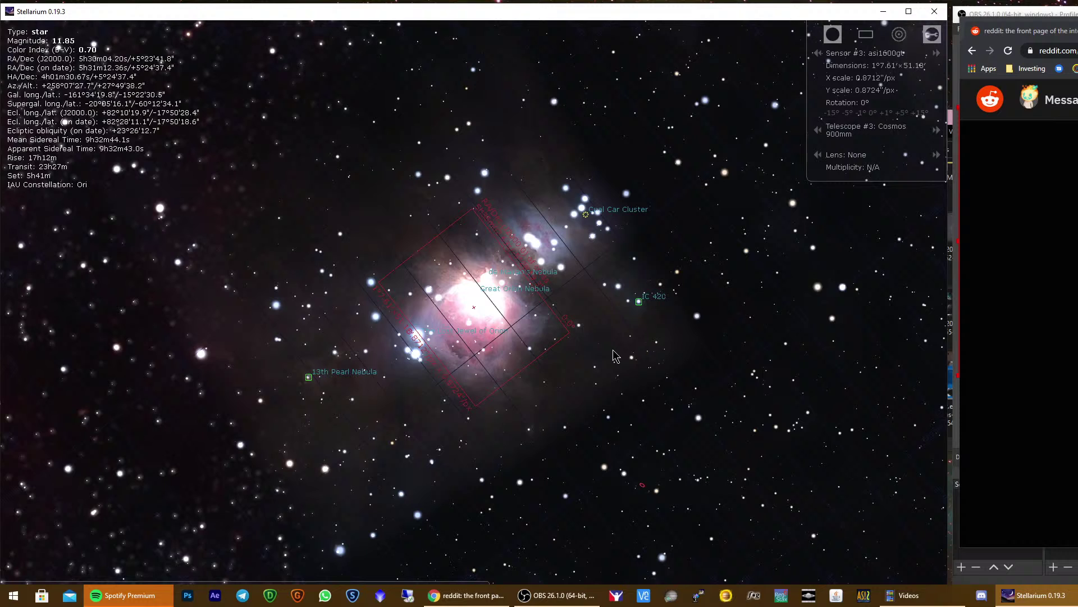
left_click_drag(607, 350, 609, 347)
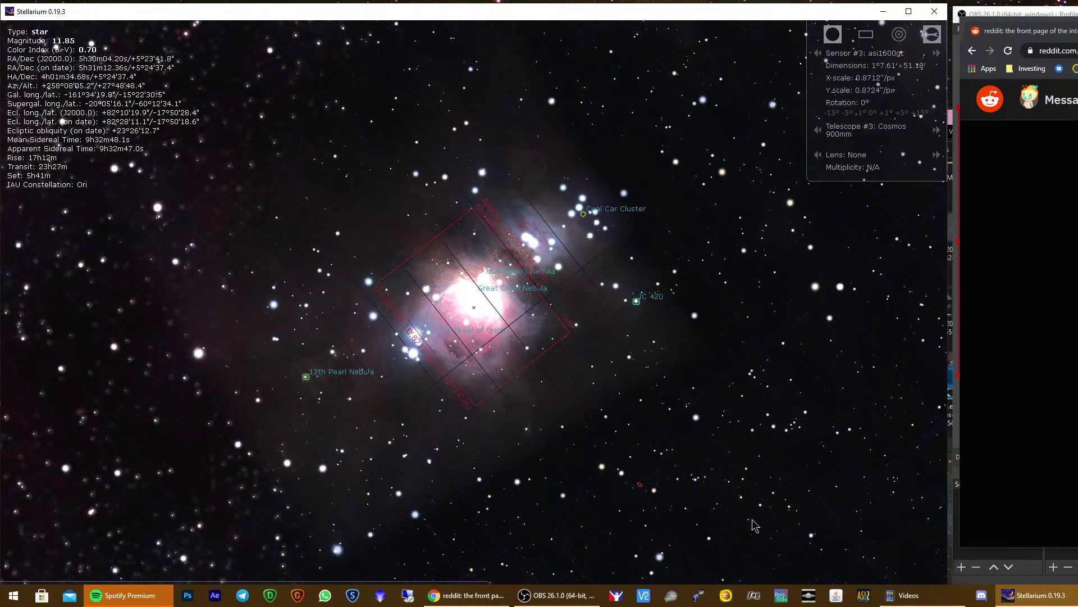
Set the simulation date to 2020-12-21
scroll(604, 364, "down", 5)
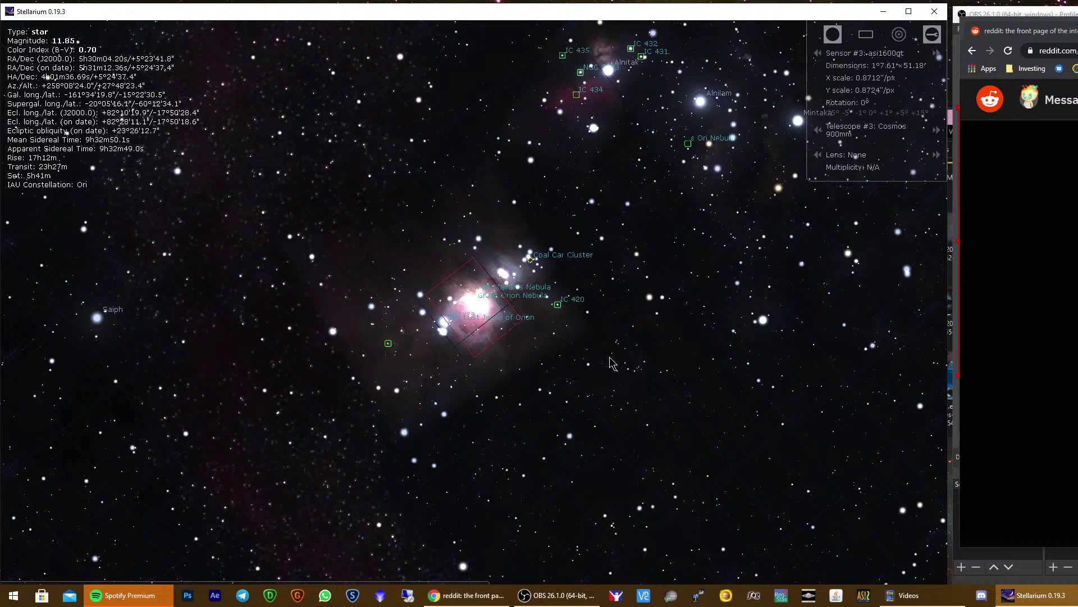
scroll(562, 382, "down", 7)
scroll(498, 409, "up", 3)
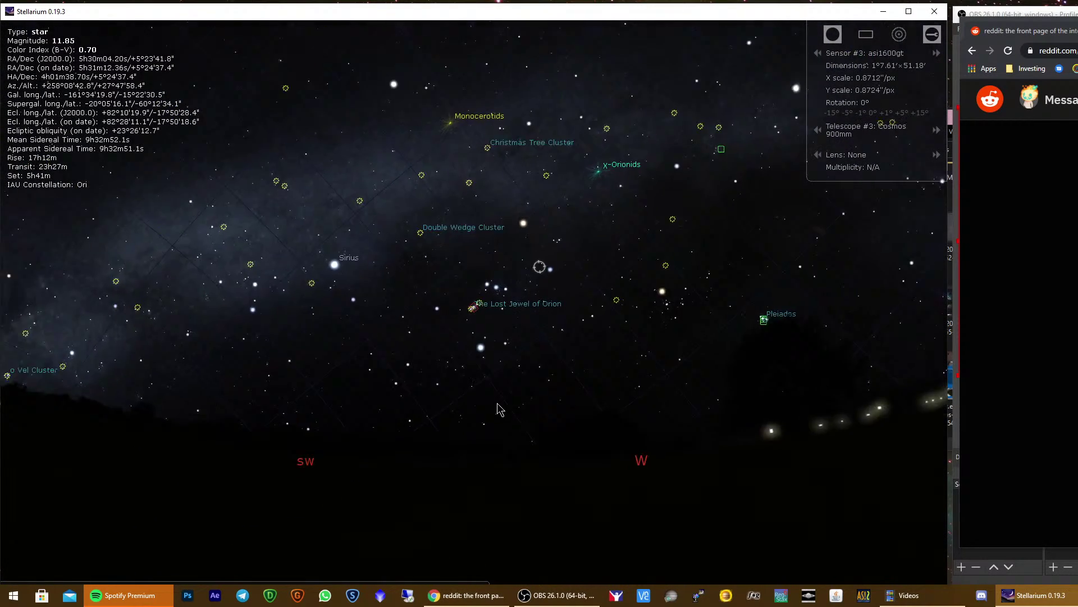
mouse_move(368, 573)
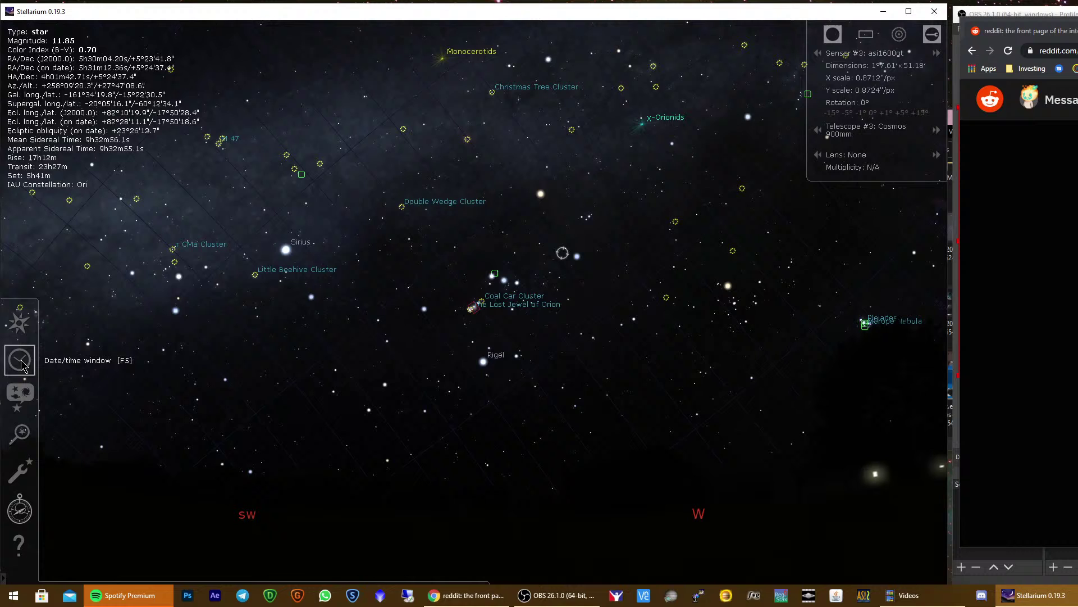
left_click(22, 361)
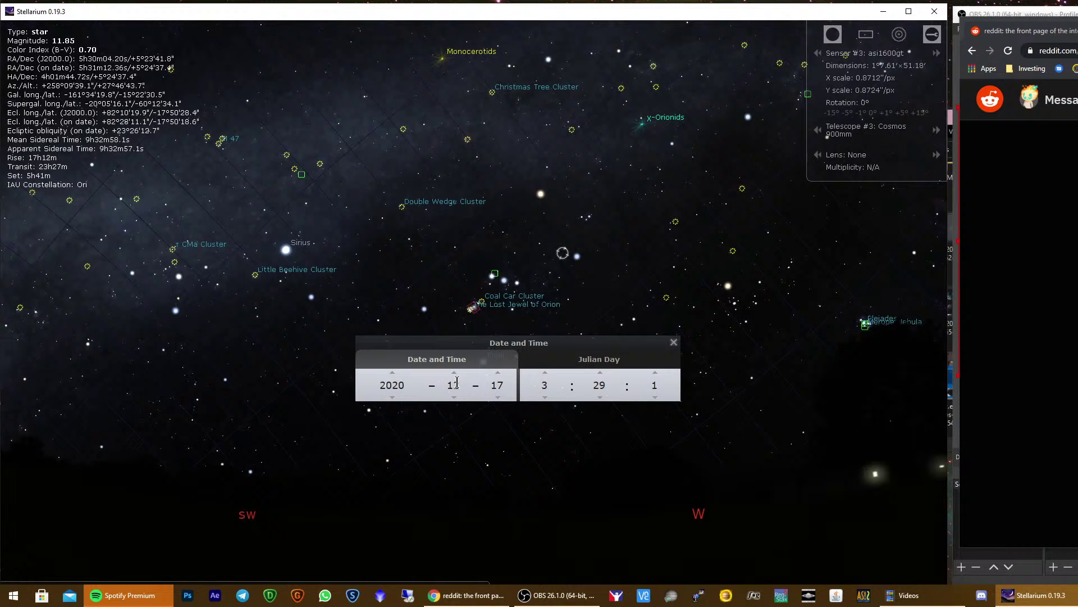
left_click(456, 374)
left_click(456, 397)
left_click(498, 374)
left_click(499, 373)
left_click(499, 374)
left_click(501, 373)
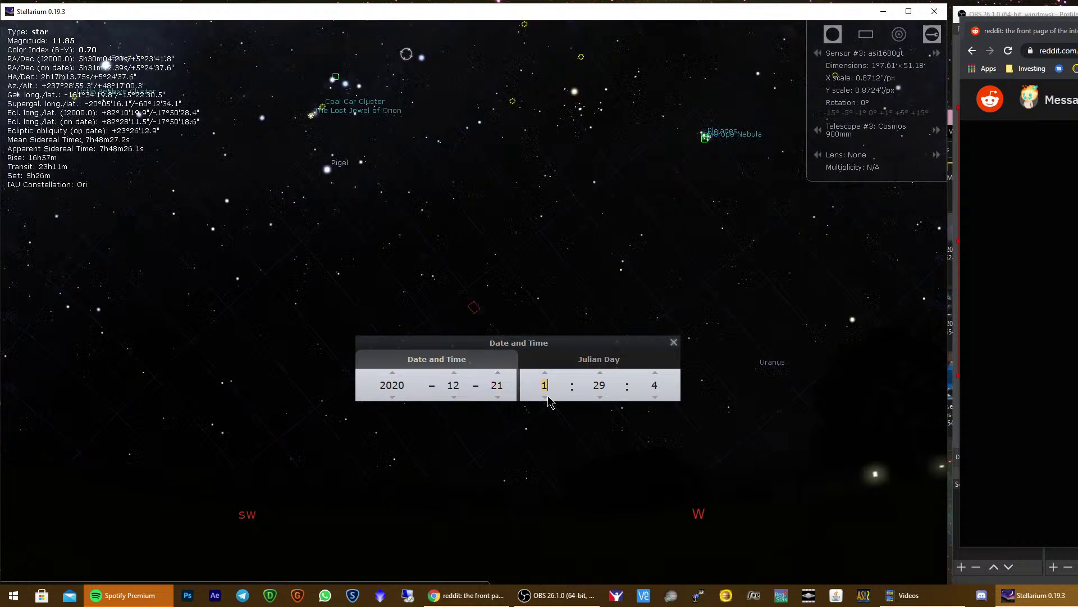
Roll the simulation hour back past midnight to 17 on 2020-12-20
left_click(546, 397)
left_click(546, 397)
left_click(545, 398)
left_click(546, 397)
left_click(546, 397)
left_click(546, 397)
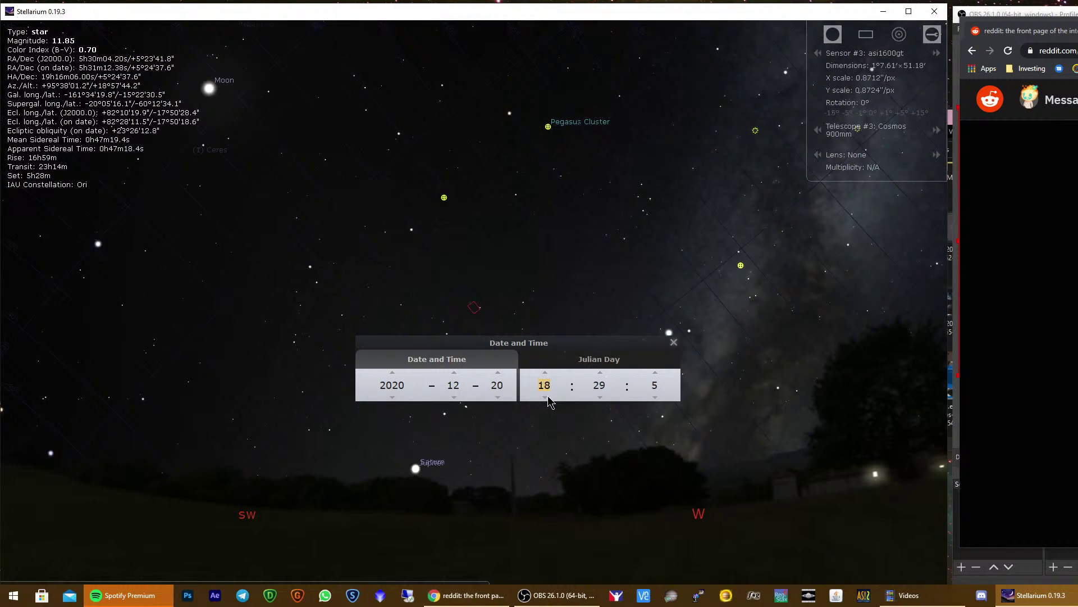
left_click(548, 397)
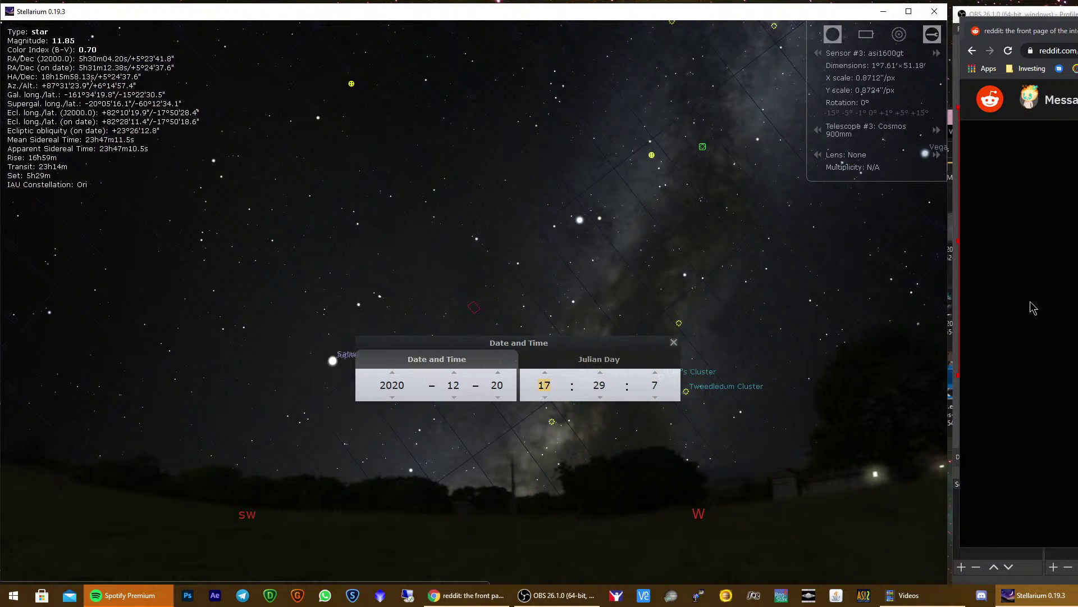
Bring up the YouTube Studio stream page in Chrome, and set the Stellarium simulation time's minutes to 0
key("alt+Tab")
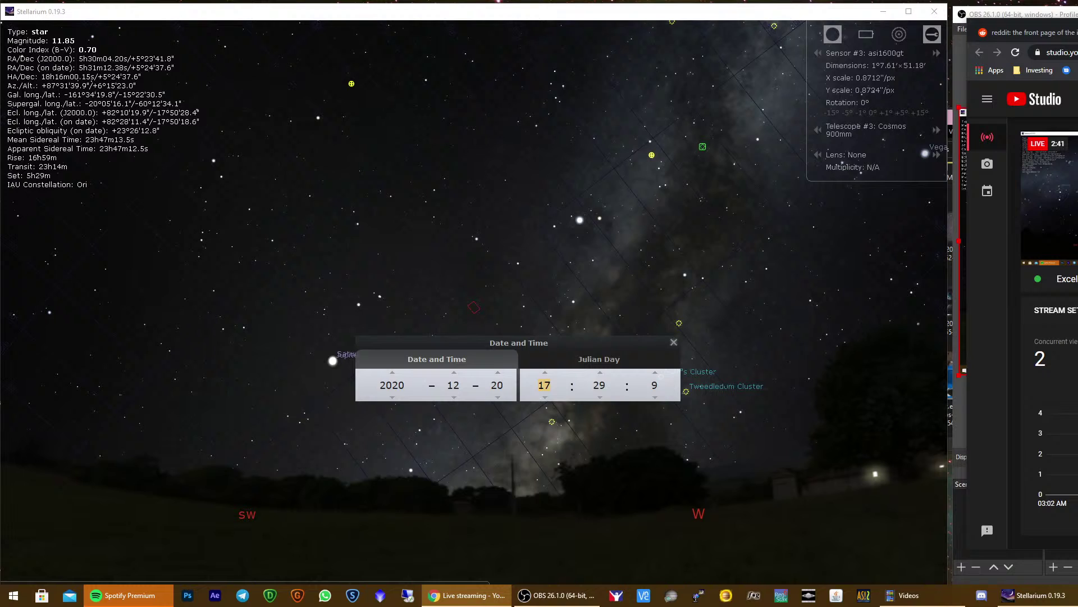
left_click(600, 397)
type("0")
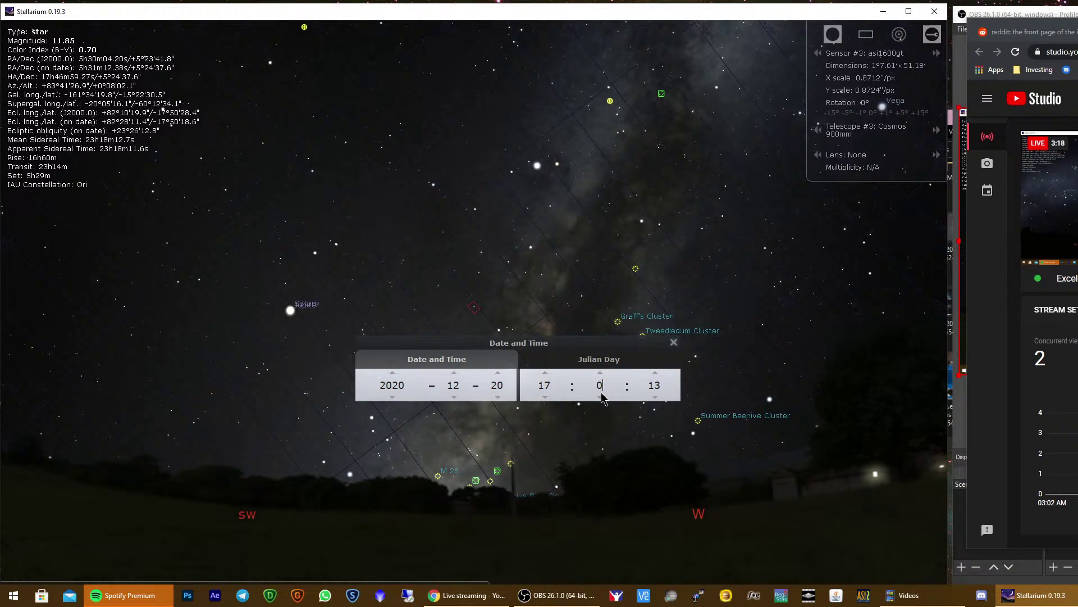
left_click_drag(518, 345, 658, 361)
left_click(814, 357)
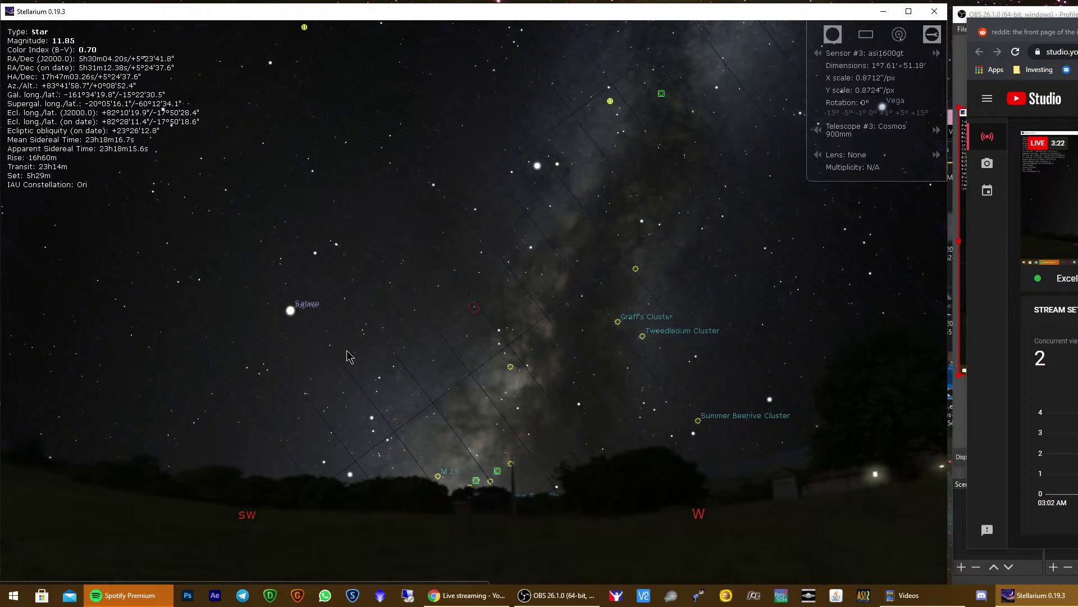
Select Saturn in the southwestern sky and inspect its position beside Jupiter
left_click_drag(349, 356, 563, 341)
left_click(523, 306)
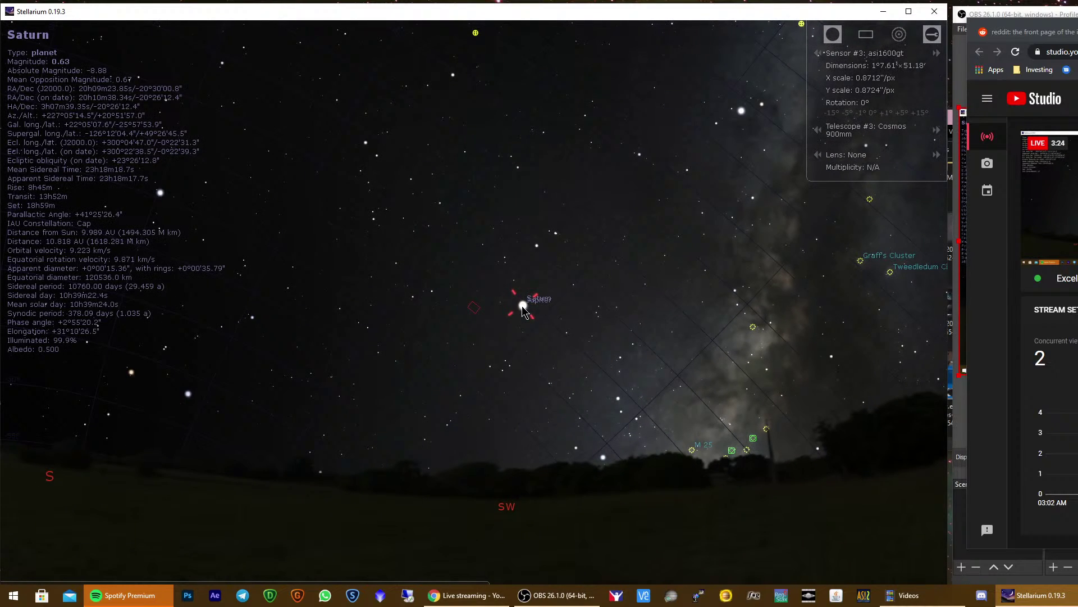
scroll(523, 306, "up", 3)
left_click_drag(628, 338, 358, 173)
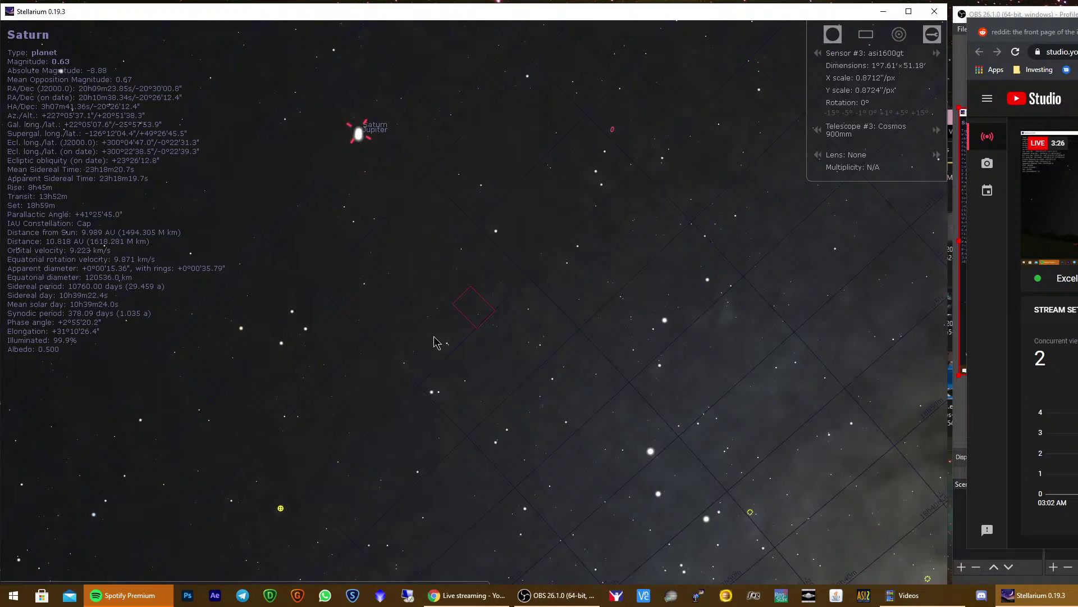
scroll(437, 343, "down", 3)
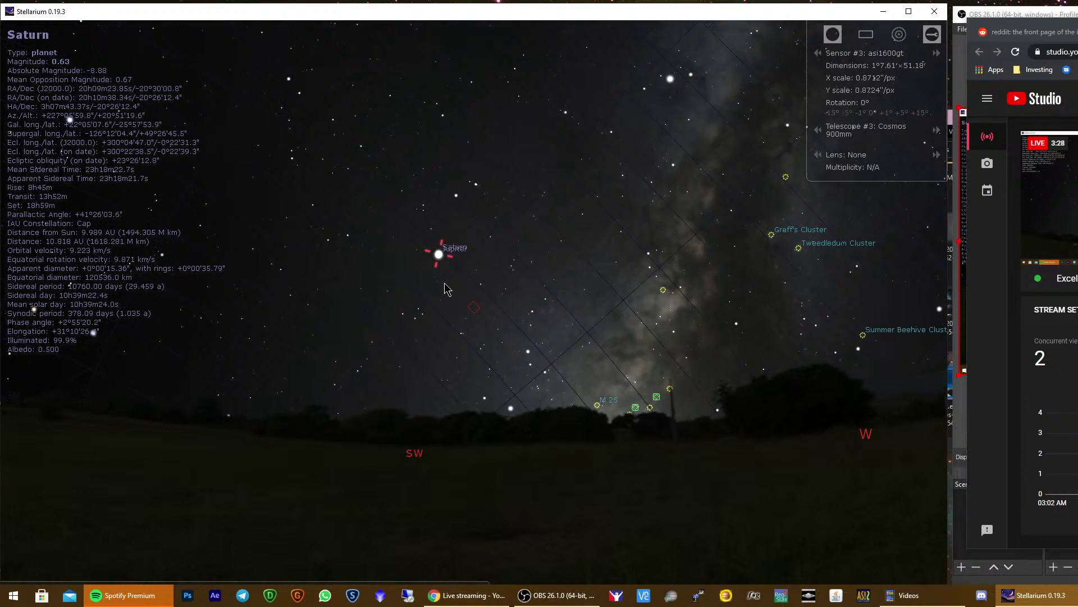
scroll(444, 282, "up", 2)
left_click_drag(424, 222, 441, 248)
scroll(495, 332, "down", 3)
Run the simulation time backward and then forward to show Saturn and Jupiter moving across the southwestern sky
key("j")
key("j")
key("j")
key("j")
key("j")
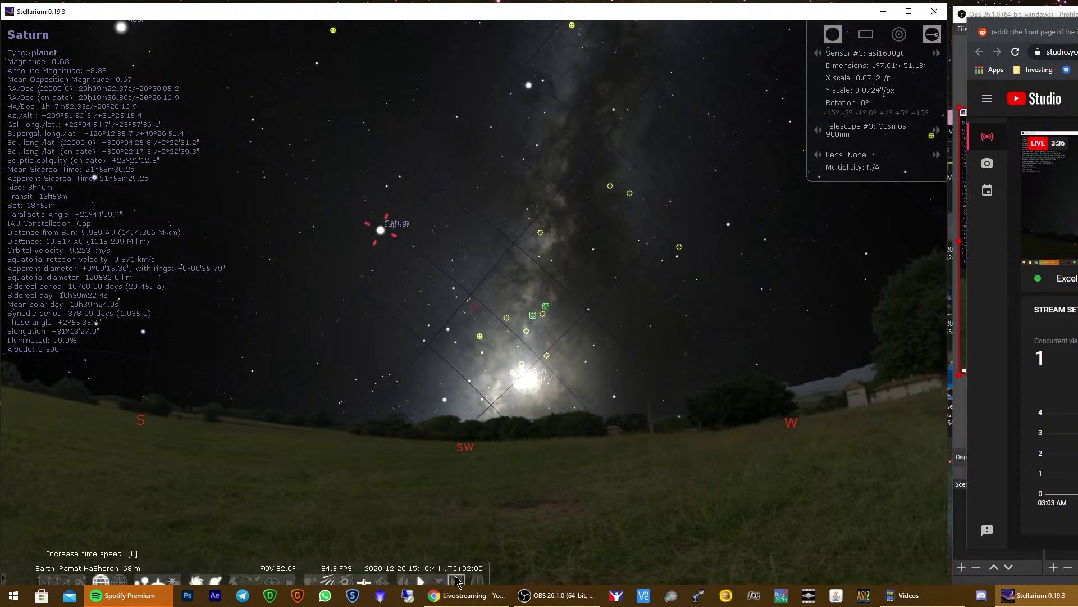
left_click(458, 581)
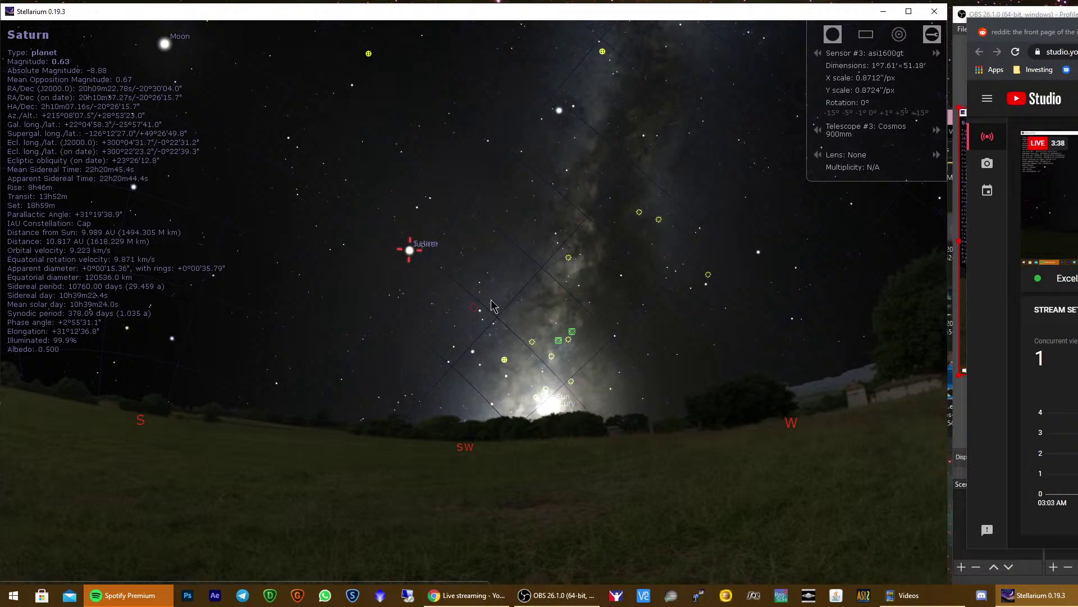
left_click_drag(491, 299, 539, 344, "ctrl")
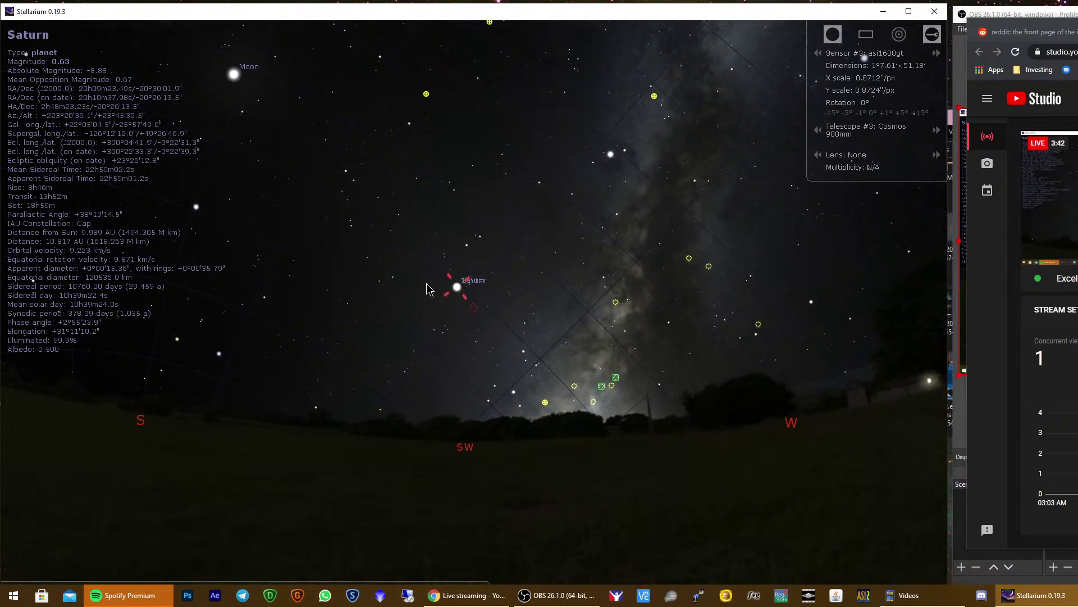
Zoom in on Saturn, frame it together with Jupiter and its moons, and select Jupiter
key("slash")
scroll(522, 421, "up", 5)
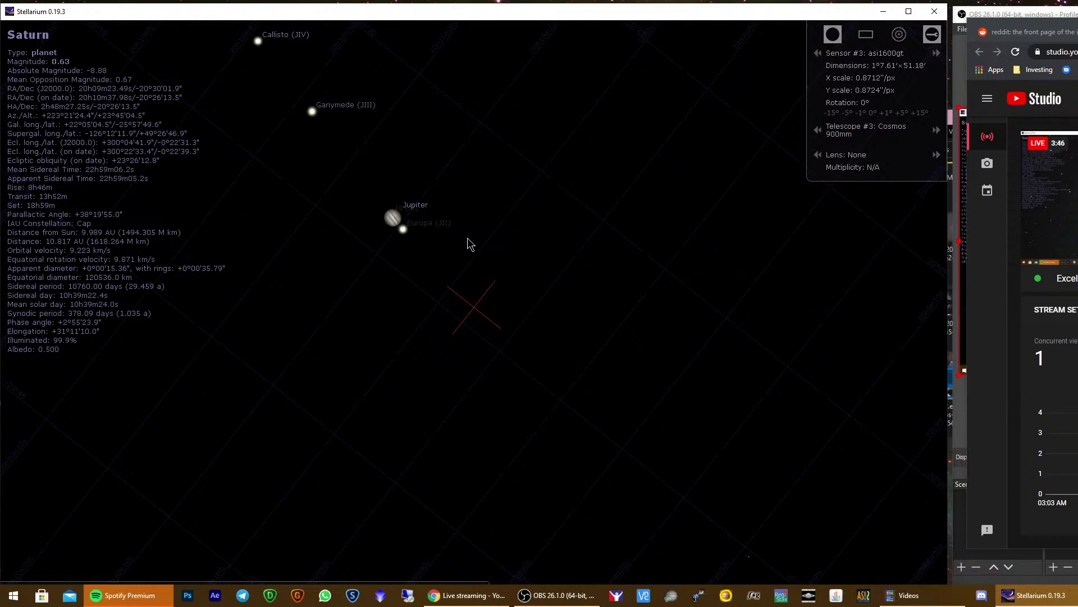
left_click_drag(470, 243, 578, 479)
scroll(572, 382, "down", 3)
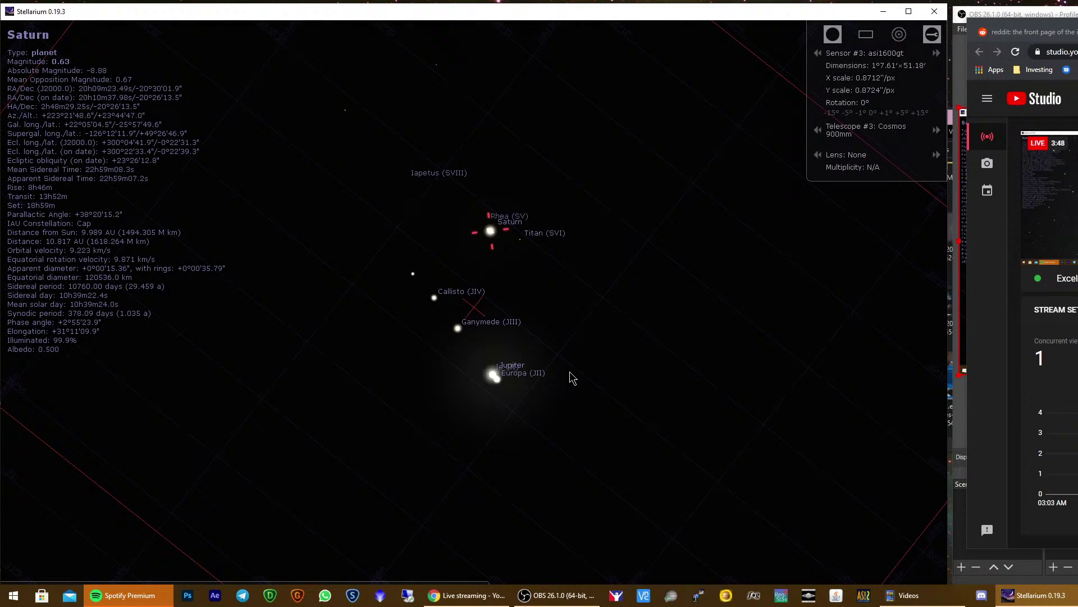
left_click(526, 373)
scroll(527, 373, "up", 1)
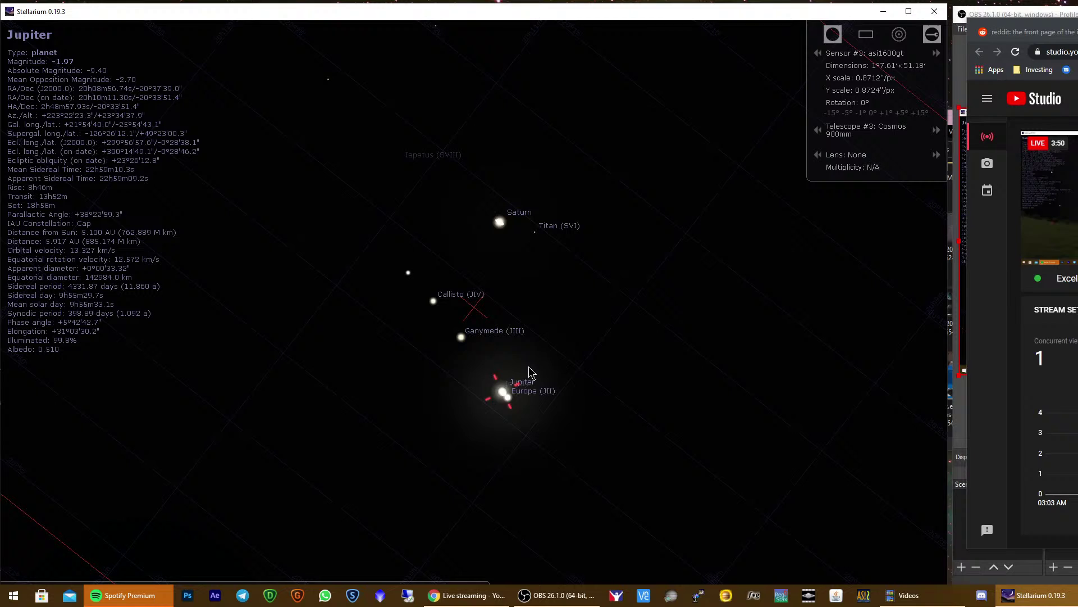
scroll(533, 379, "down", 2)
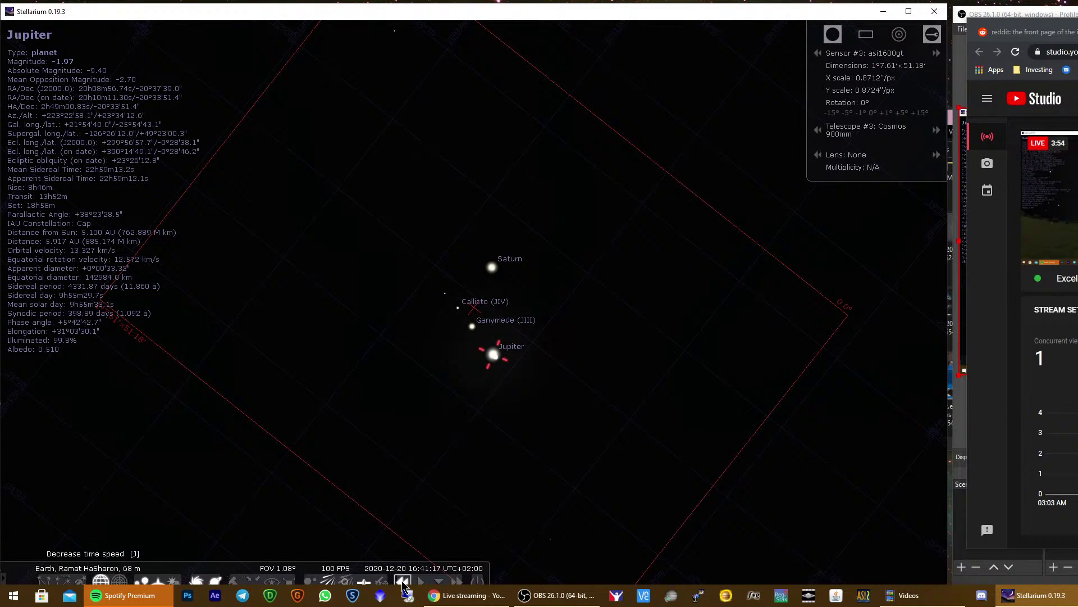
Rewind the simulation time to about 13:27 on 2020-12-20 with the sensor frame around Jupiter and Saturn
left_click(403, 582)
left_click(403, 582)
left_click(402, 581)
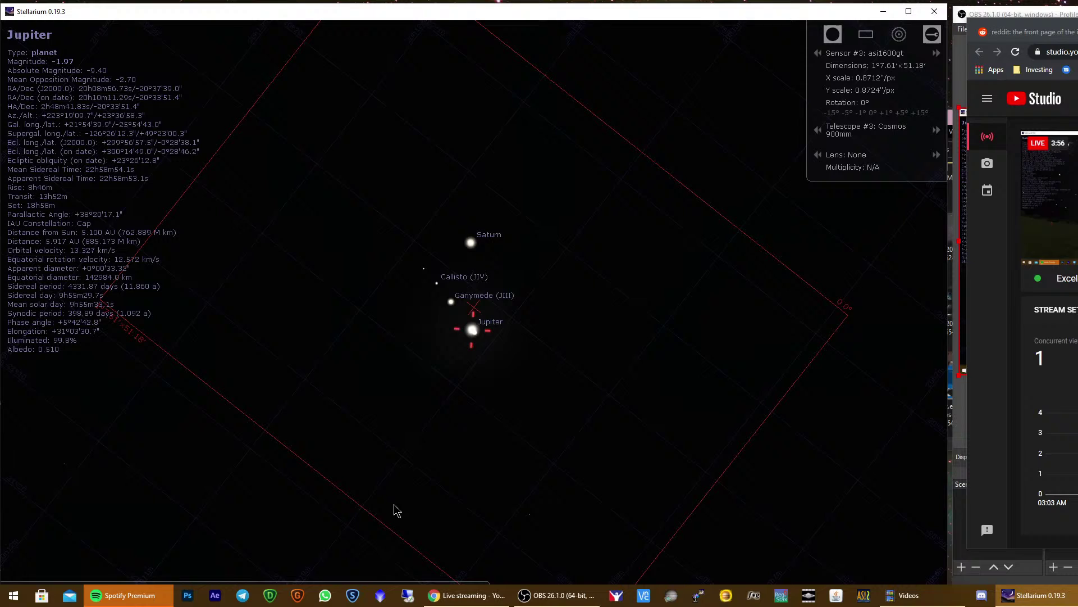
scroll(395, 512, "down", 2)
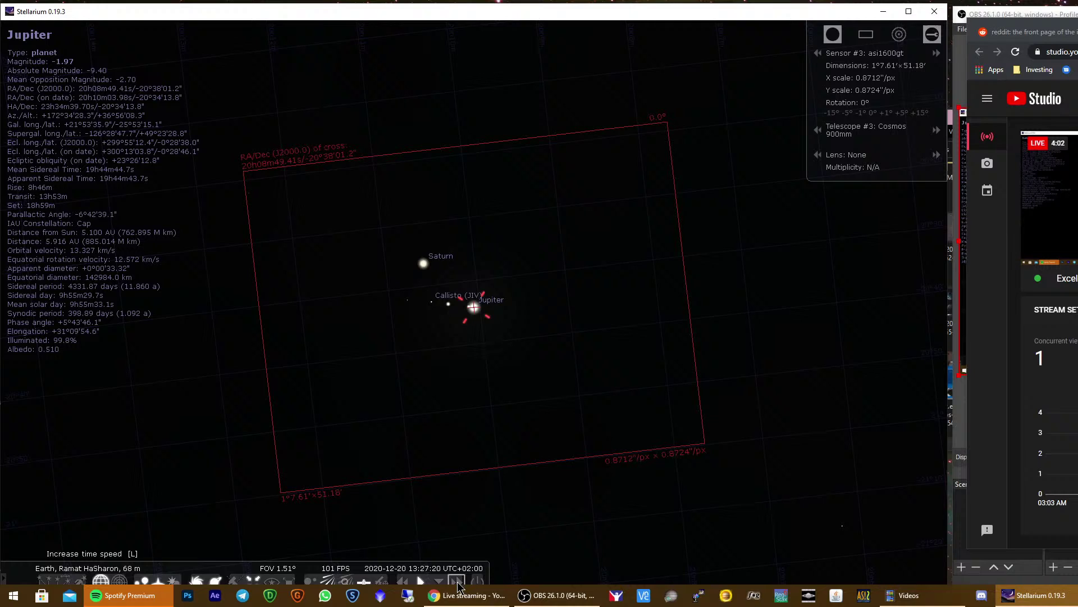
Set the simulation date to 2020-12-21 and examine Jupiter, Saturn and their moons up close
scroll(572, 541, "down", 4)
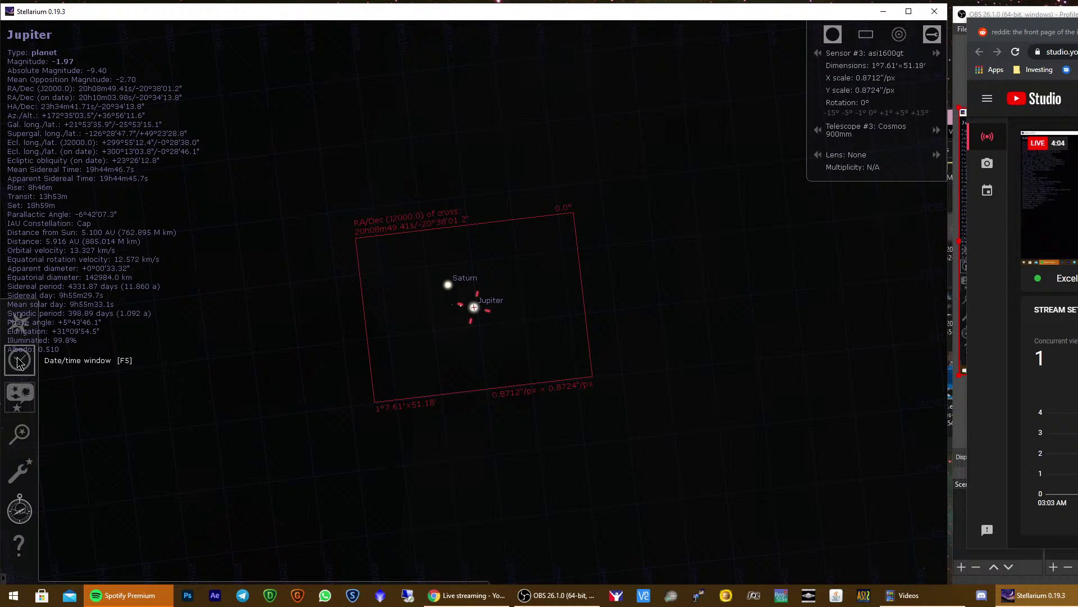
left_click(20, 361)
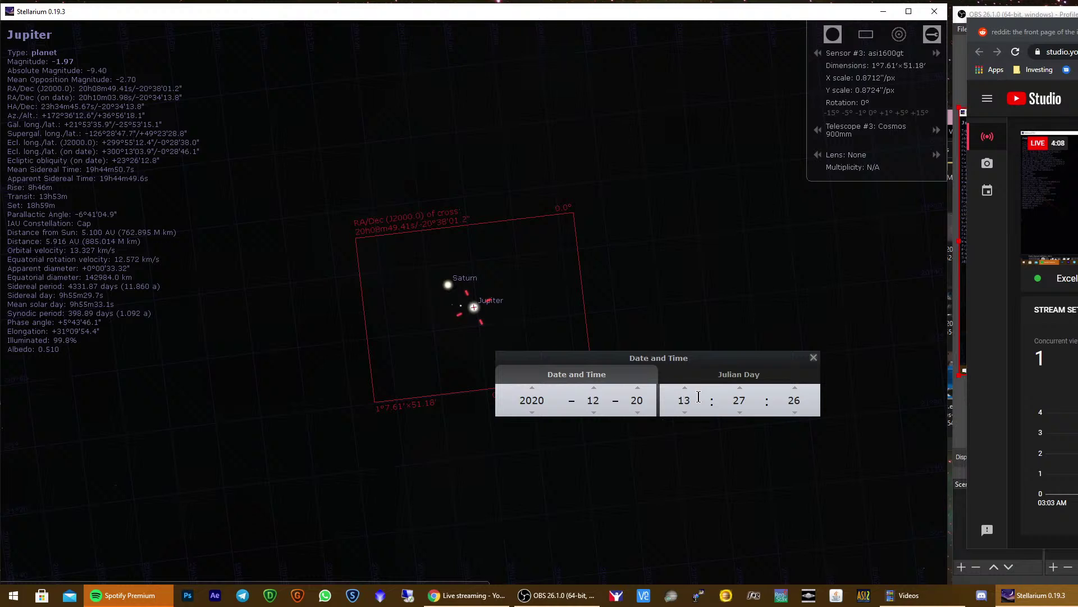
left_click_drag(710, 361, 729, 342)
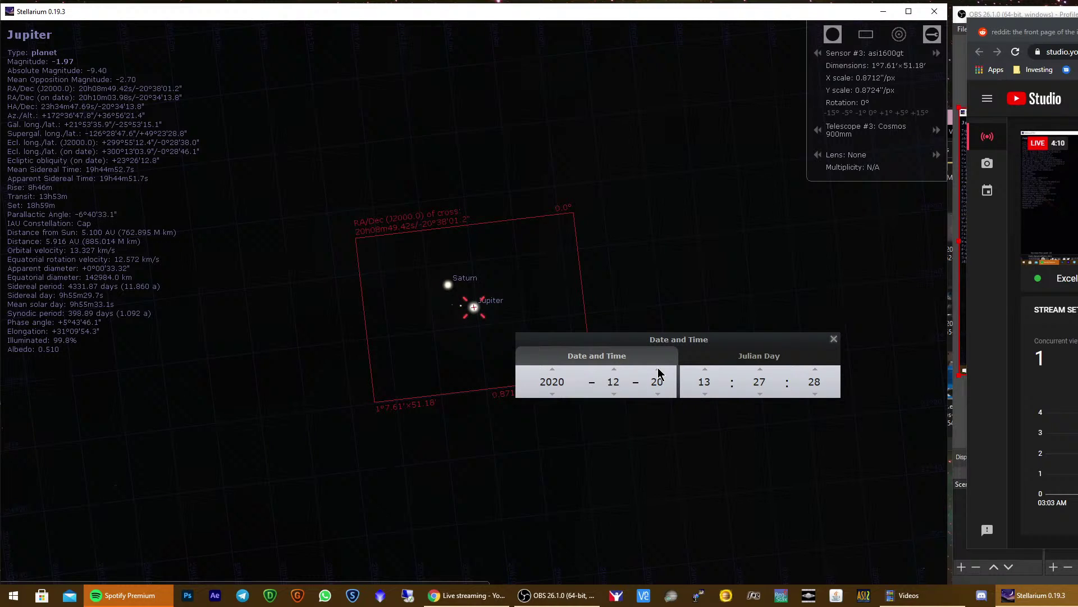
left_click(658, 370)
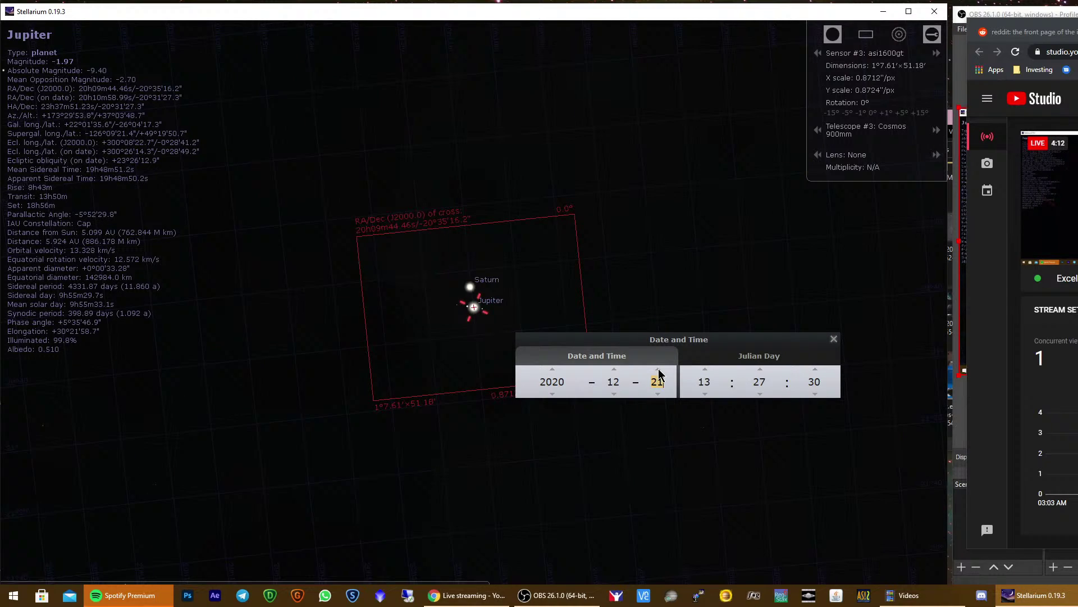
left_click(833, 339)
scroll(447, 330, "up", 5)
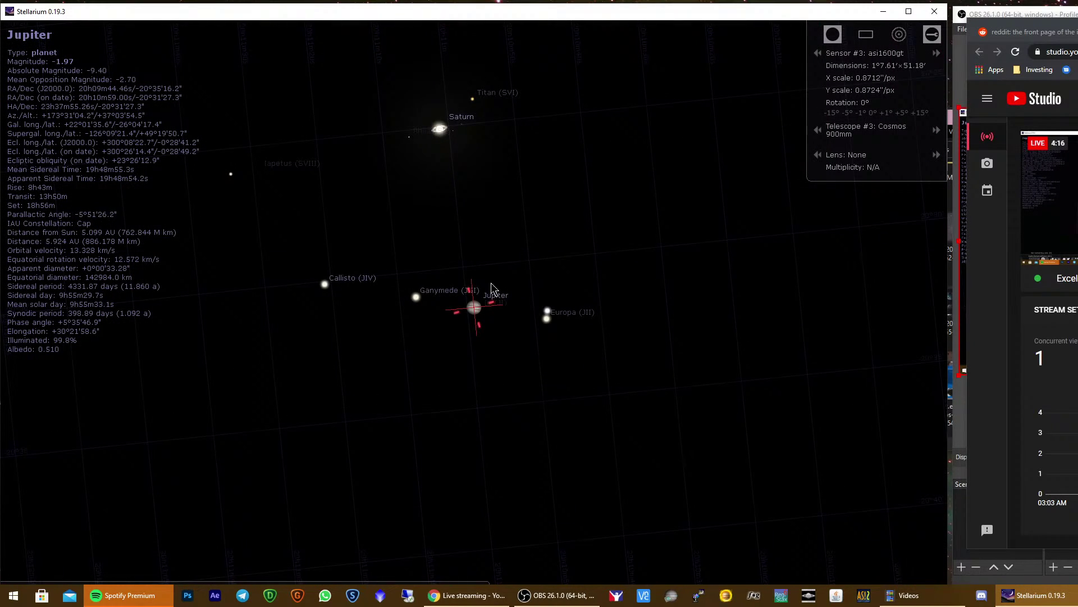
left_click_drag(529, 275, 614, 385)
scroll(561, 362, "up", 1)
scroll(589, 363, "down", 1)
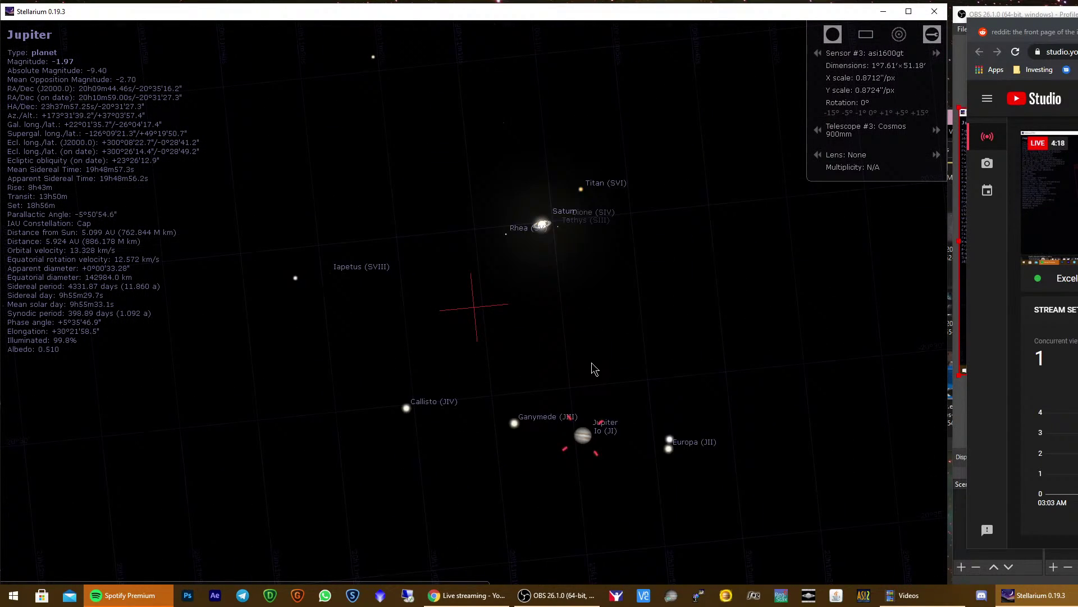
Compare the positions of Saturn, Jupiter and their labelled moons in the close-up view
scroll(597, 359, "up", 1)
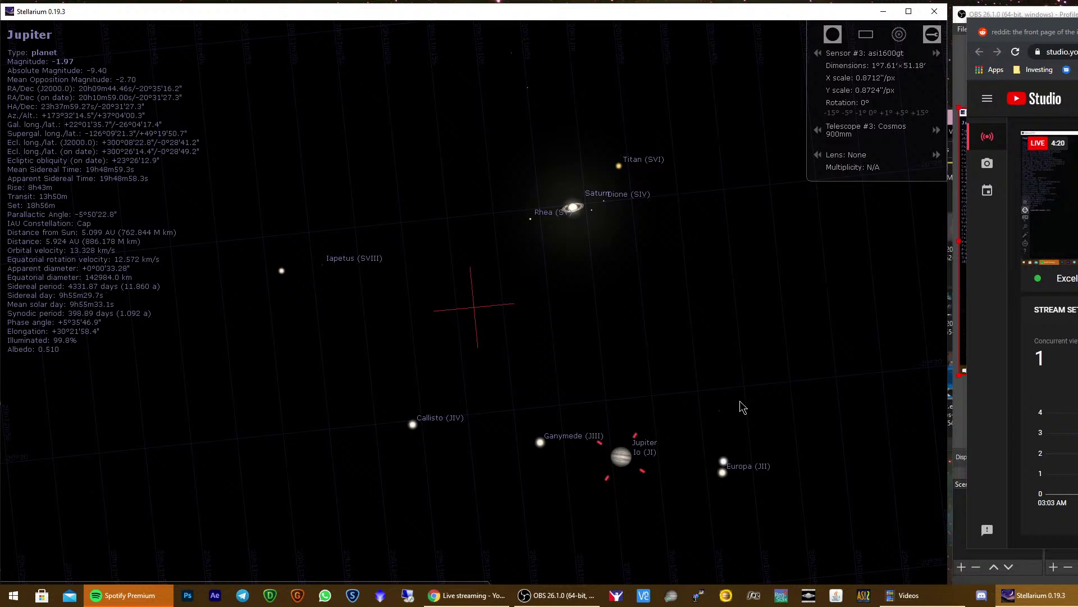
left_click_drag(741, 426, 636, 378)
scroll(636, 385, "down", 1)
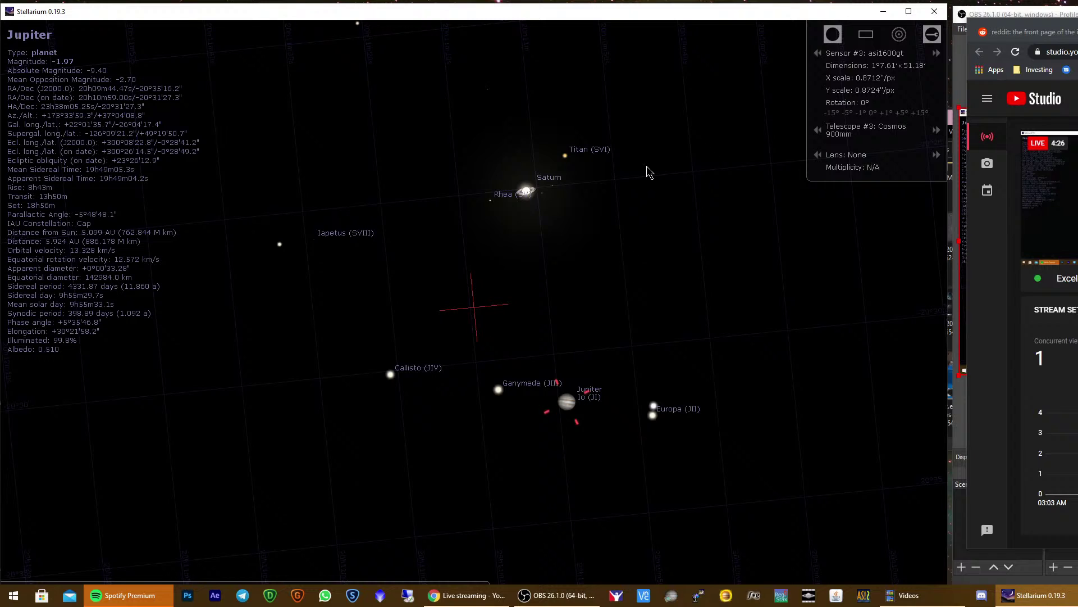
left_click_drag(582, 232, 564, 278)
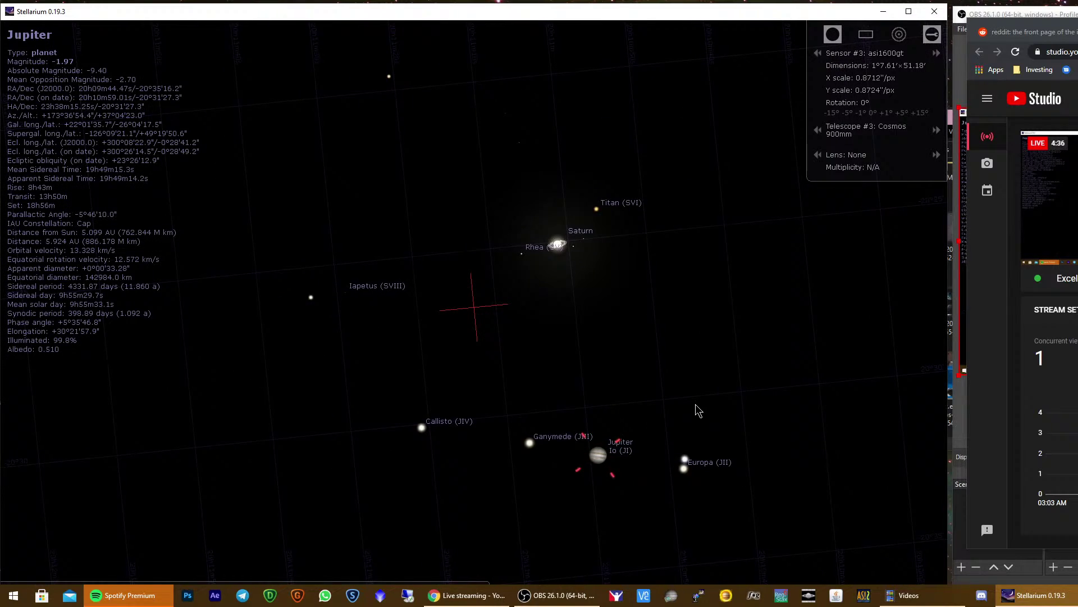
left_click_drag(698, 411, 549, 378)
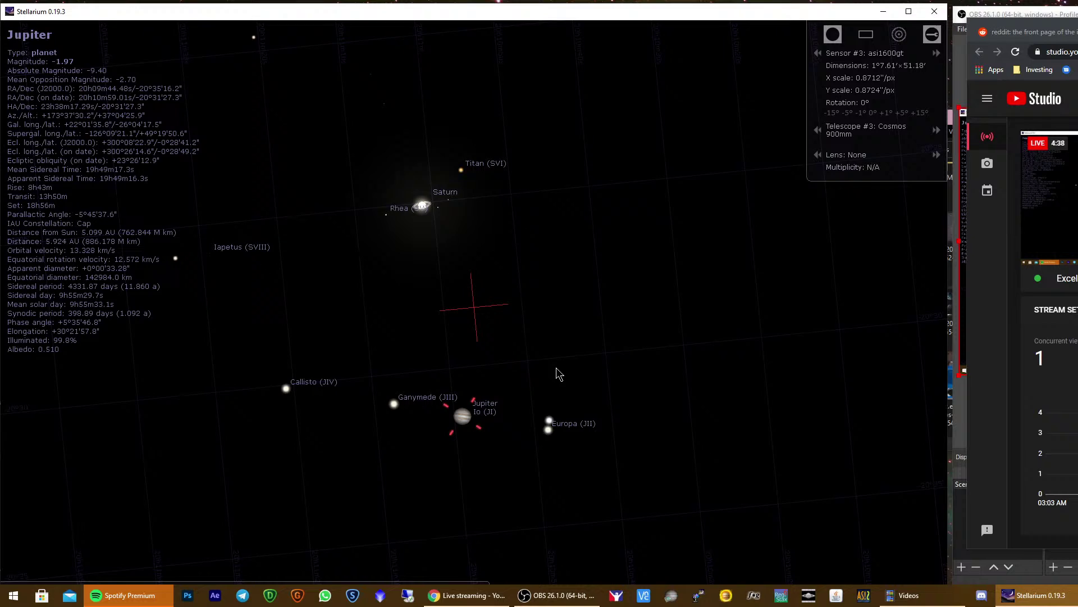
Centre on Jupiter, frame it together with Saturn, and pause the simulation time at about 16:51 on 2020-12-21
key("space")
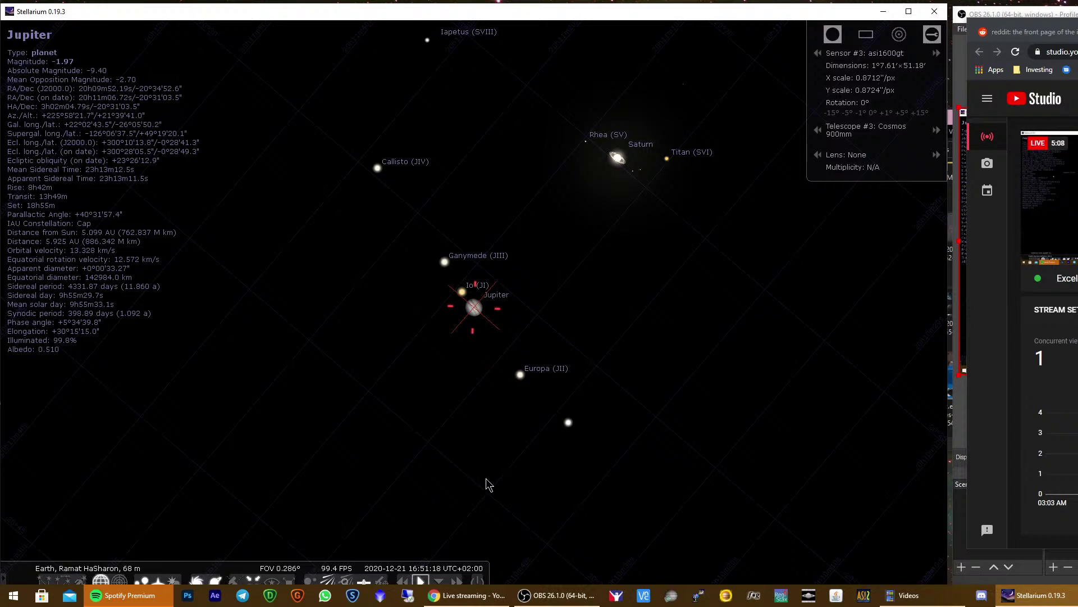
scroll(577, 273, "down", 1)
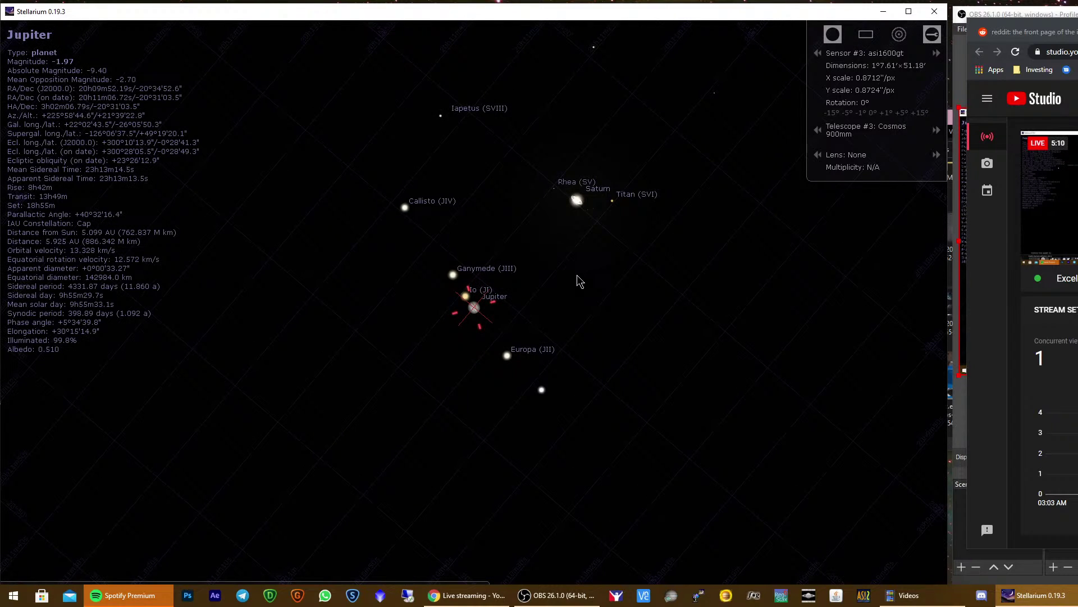
scroll(578, 272, "up", 1)
left_click_drag(628, 169, 549, 246)
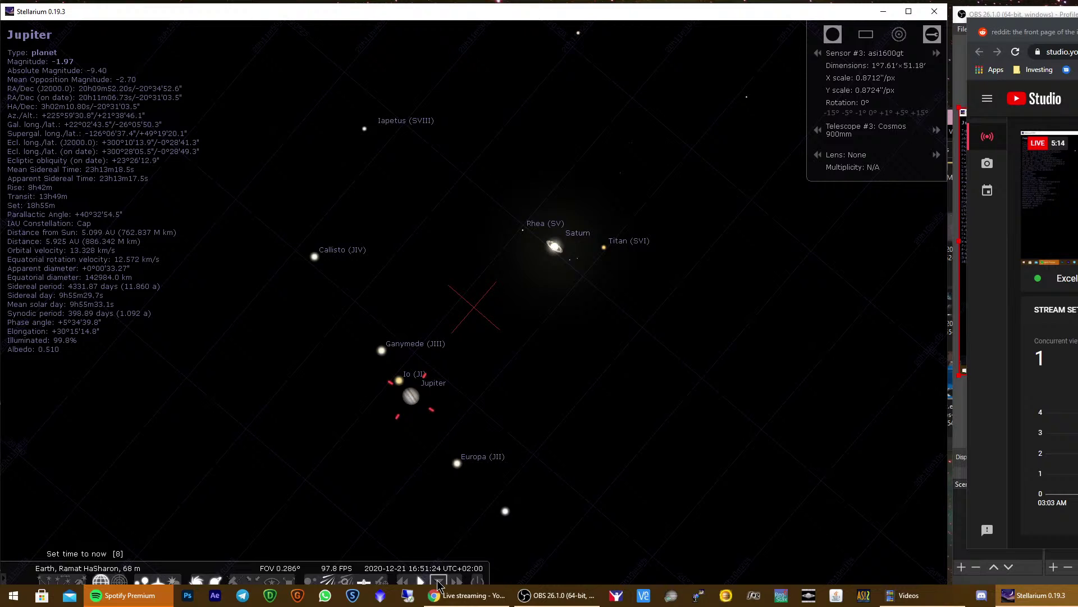
left_click(424, 580)
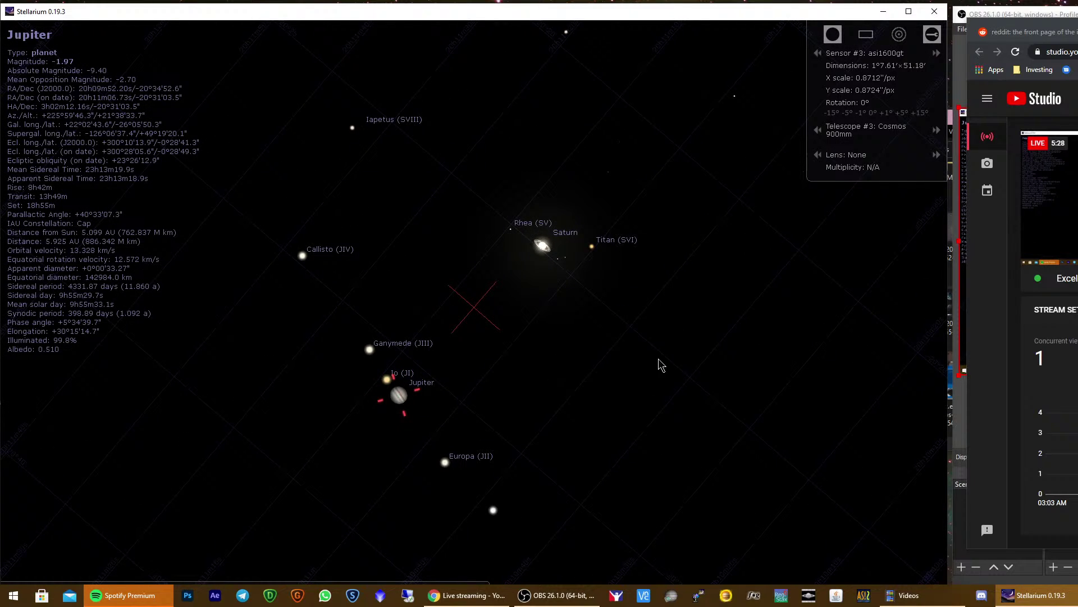
Show the asi1600gt sensor frame around the planets and cycle through the reducer and Barlow lens options back to None
key("ctrl+shift+c")
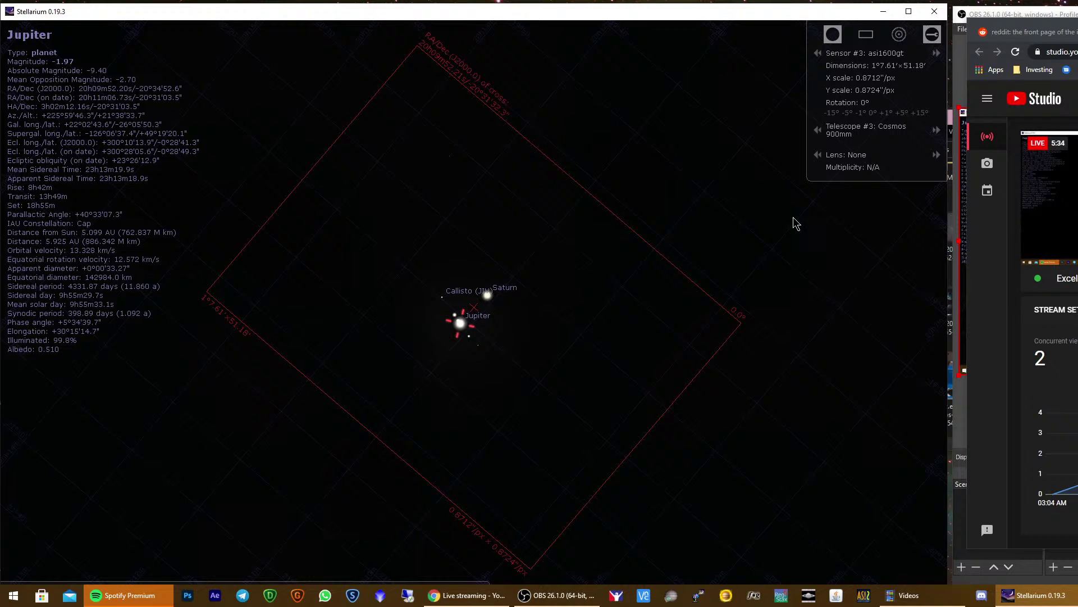
left_click(819, 155)
left_click(819, 156)
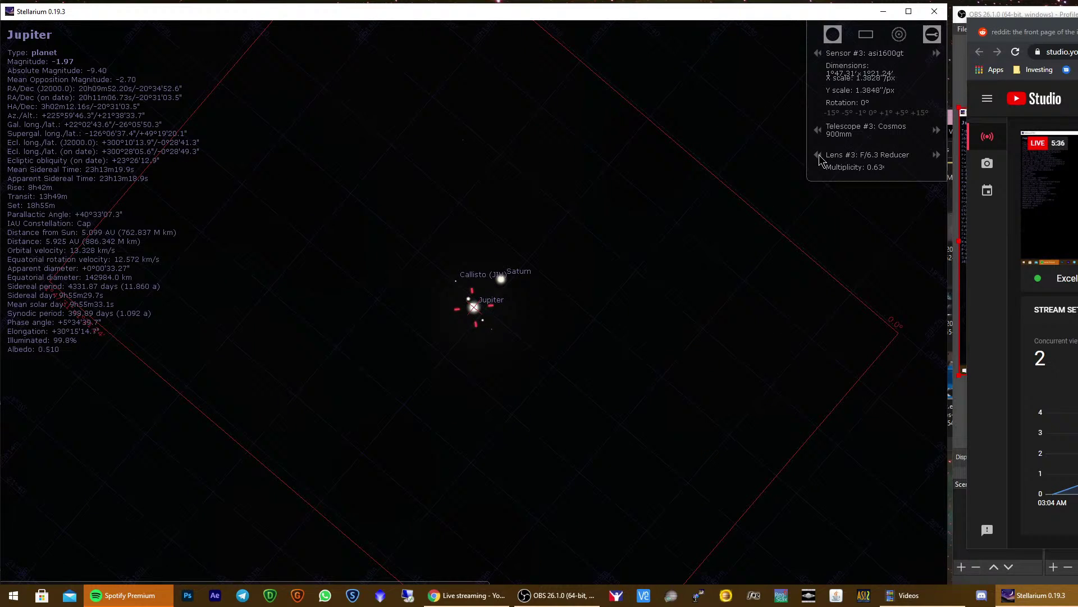
left_click(819, 155)
left_click(819, 155)
left_click(819, 156)
left_click(818, 155)
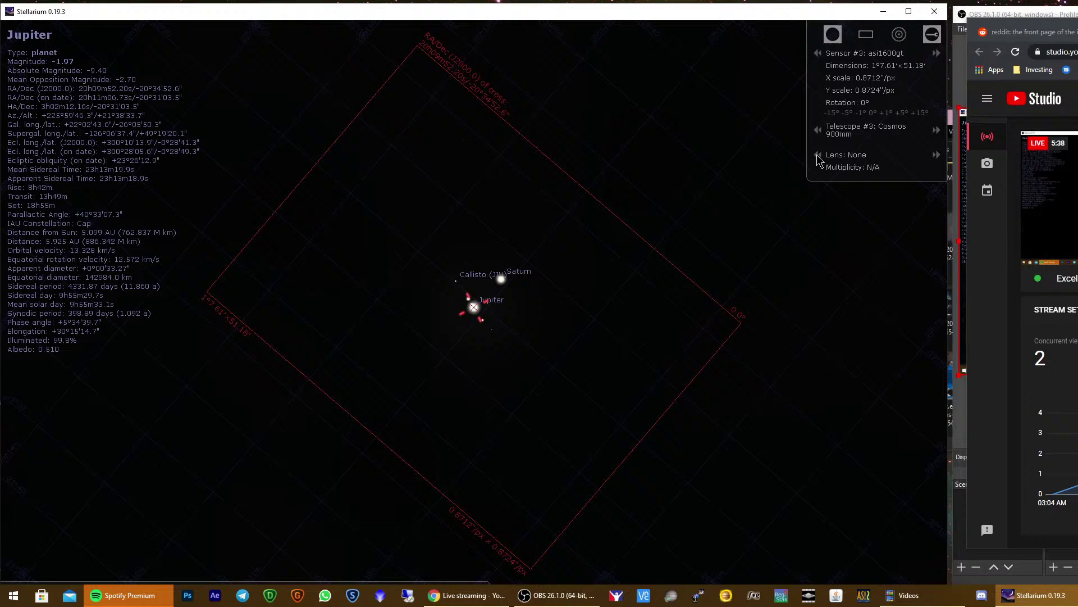
Switch to the Celestron C8 f/10 telescope with the asi178mc sensor and fit Jupiter and Saturn inside the frame
left_click(936, 131)
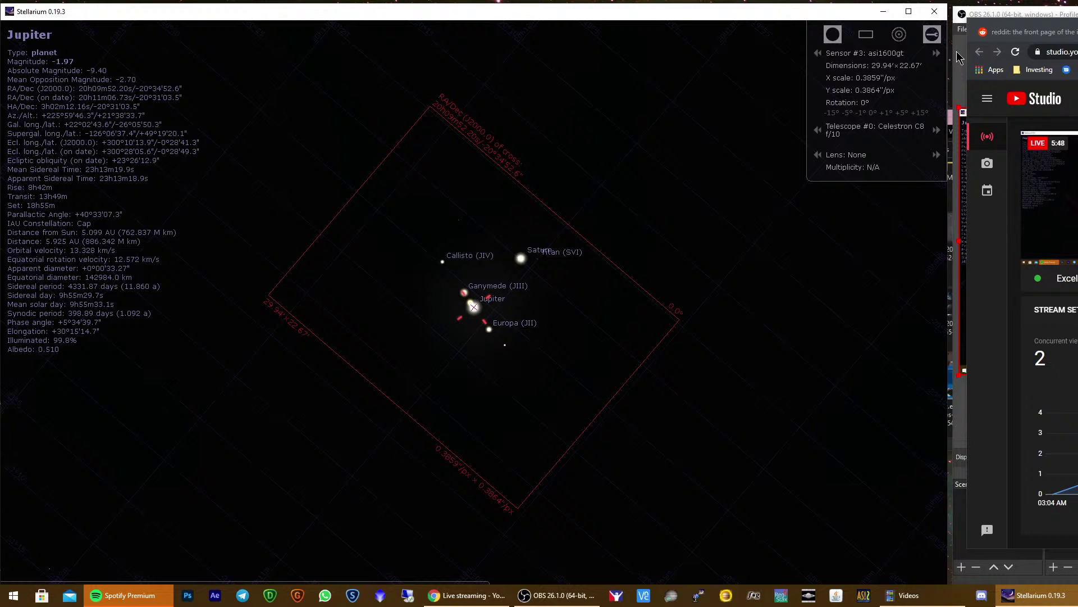
left_click(936, 53)
left_click(937, 53)
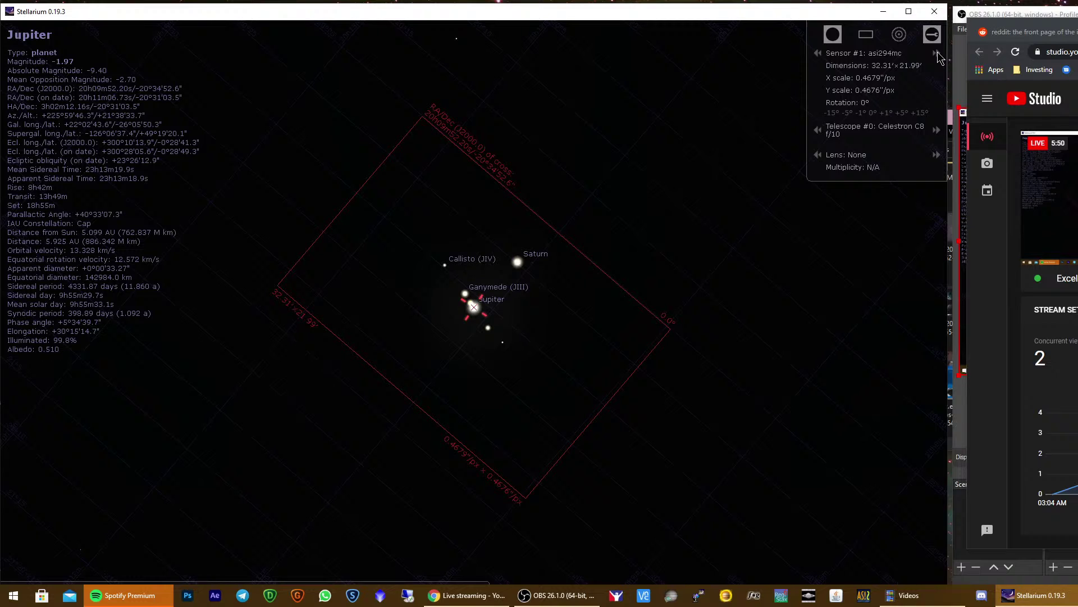
left_click(936, 52)
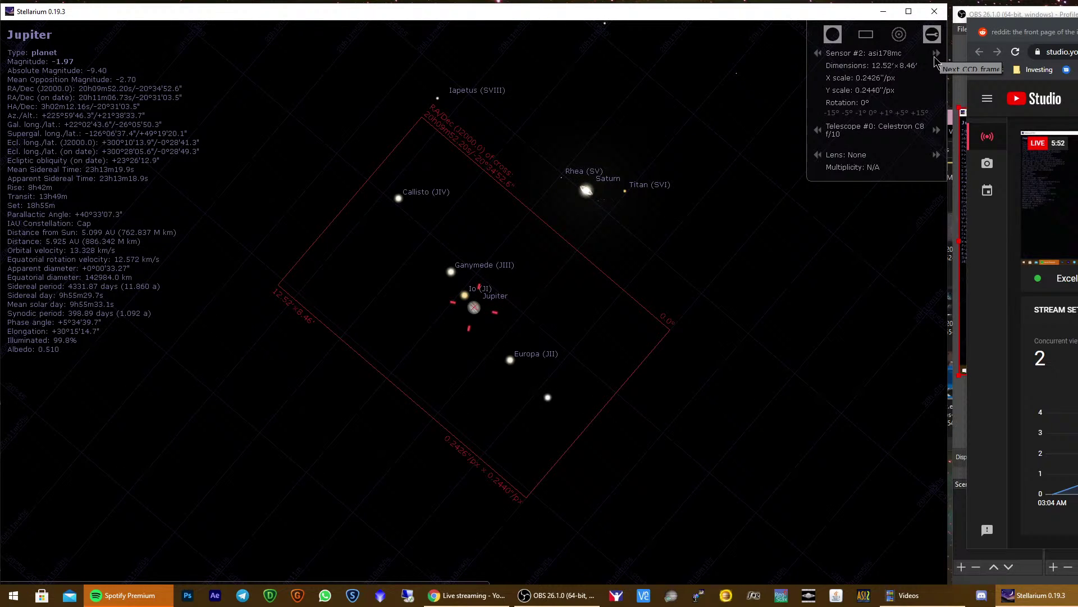
left_click_drag(686, 195, 614, 245)
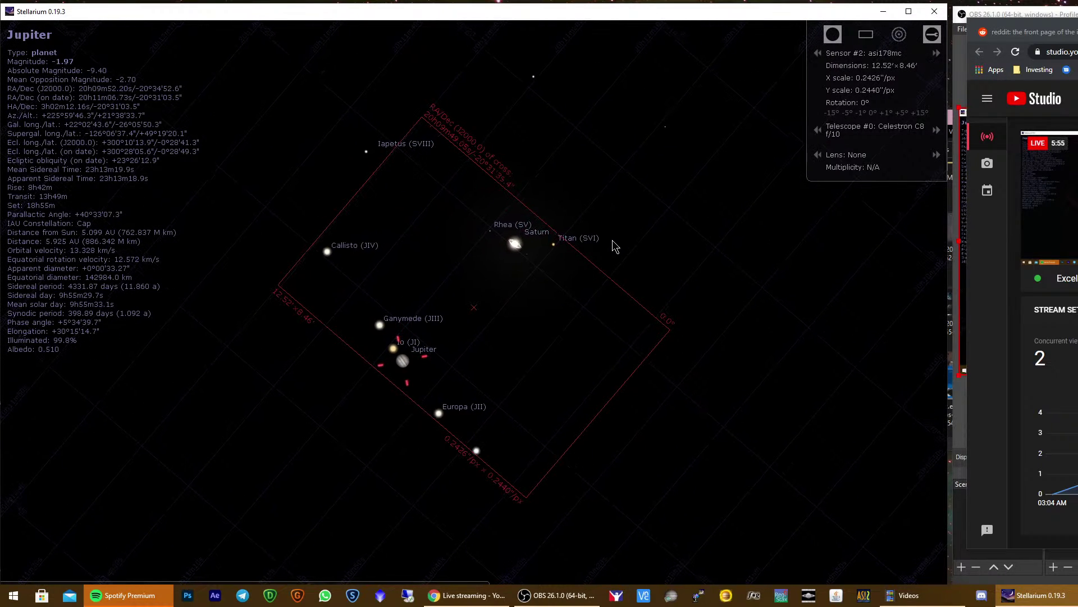
Add the F/7.0 Reducer lens to the C8 setup and examine how the planets and their moons fit the sensor frame
left_click(935, 155)
left_click(935, 155)
left_click(936, 155)
left_click(935, 155)
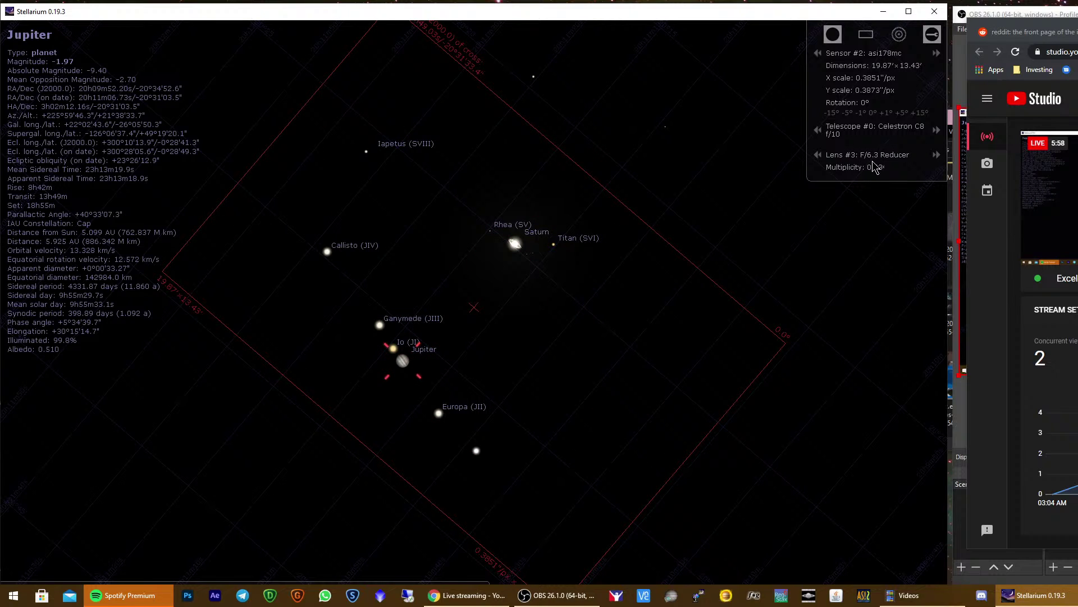
left_click(818, 155)
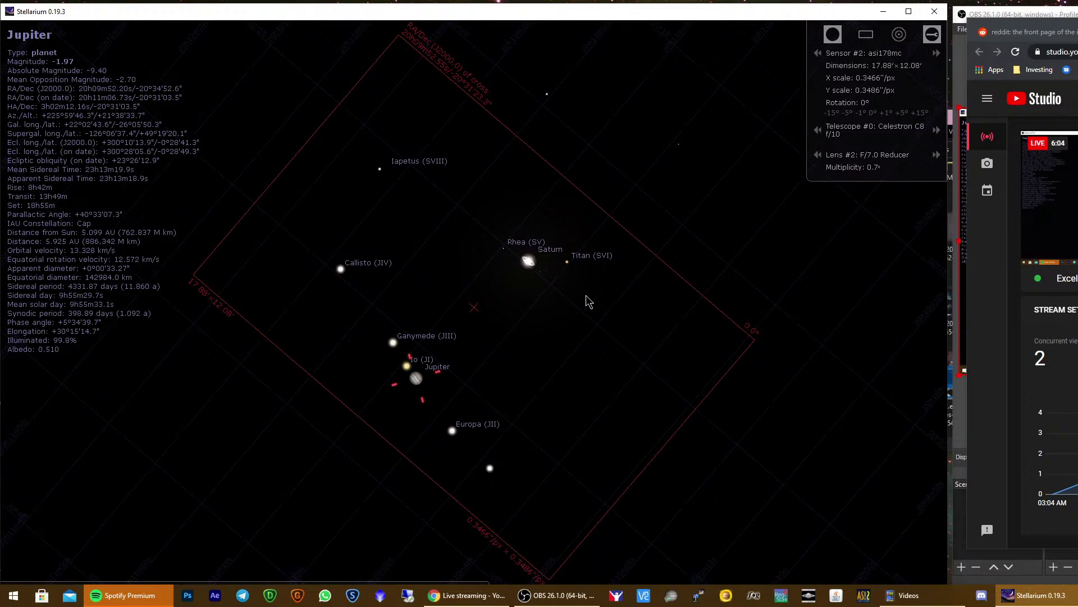
scroll(595, 323, "down", 1)
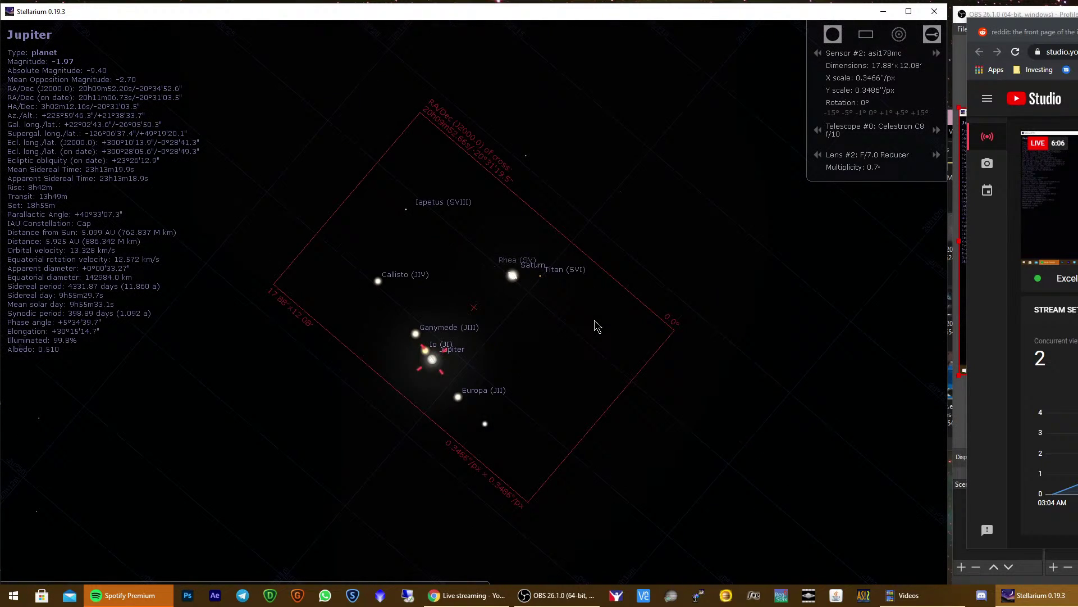
scroll(595, 323, "up", 1)
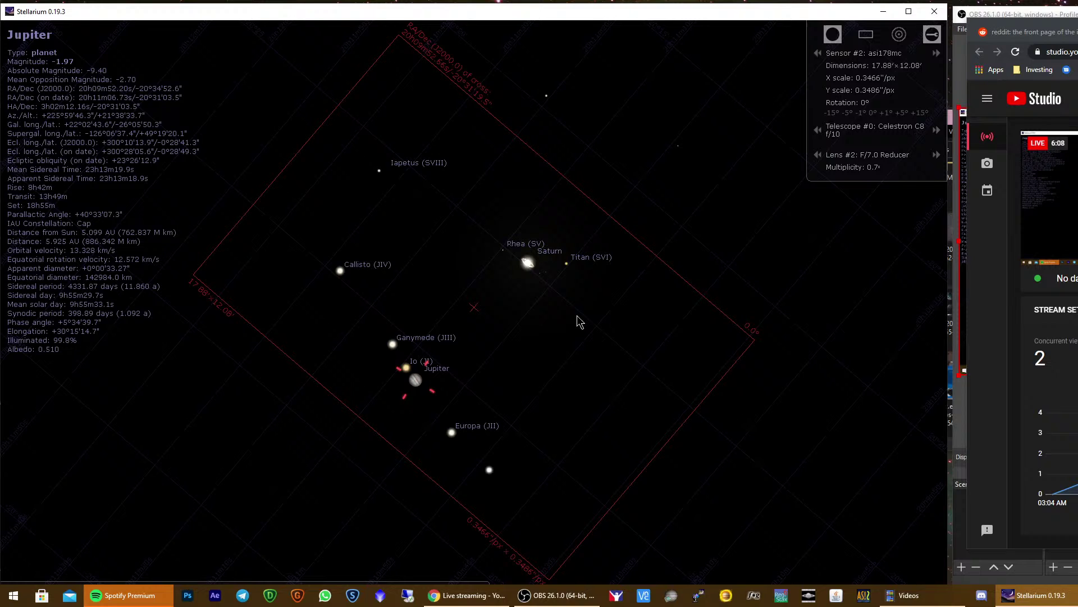
scroll(572, 337, "up", 2)
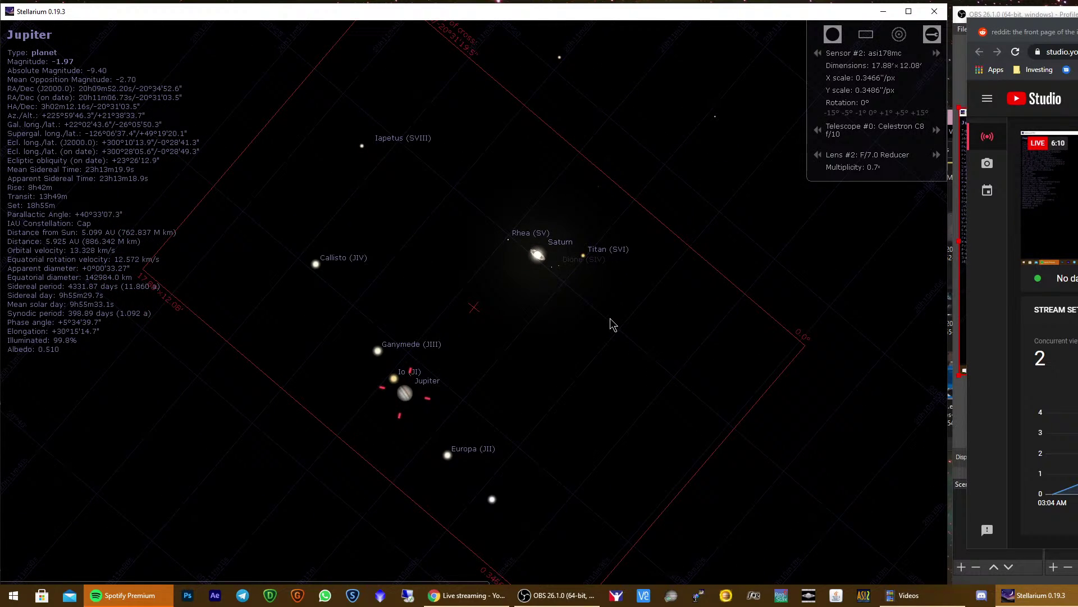
Show Jupiter and Saturn above the southwestern horizon and advance the simulation time past 17:58 on 2020-12-21
scroll(613, 325, "down", 2)
scroll(601, 370, "down", 2)
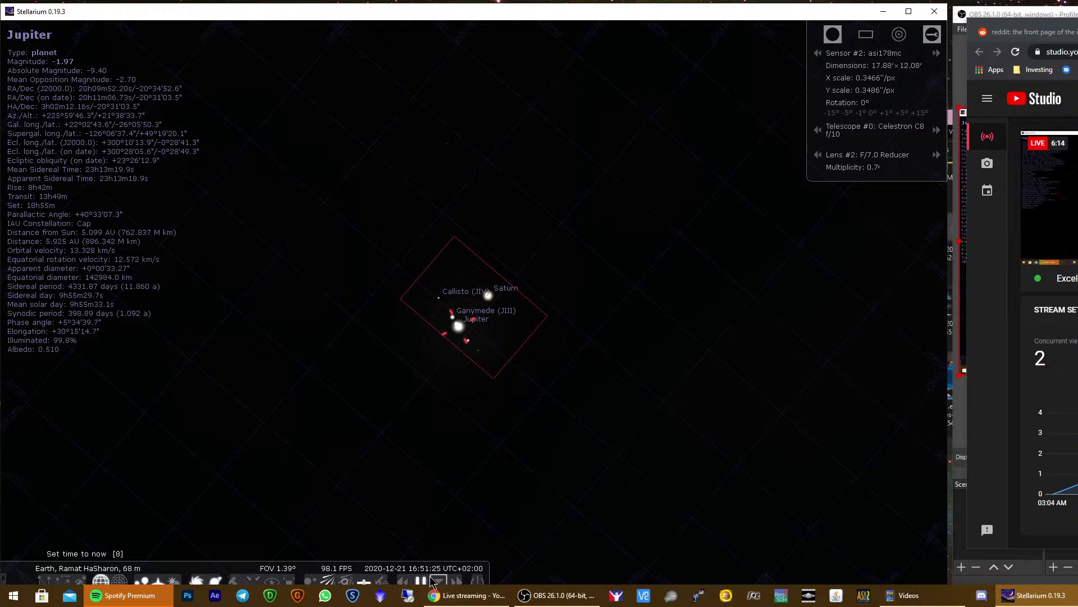
mouse_move(420, 581)
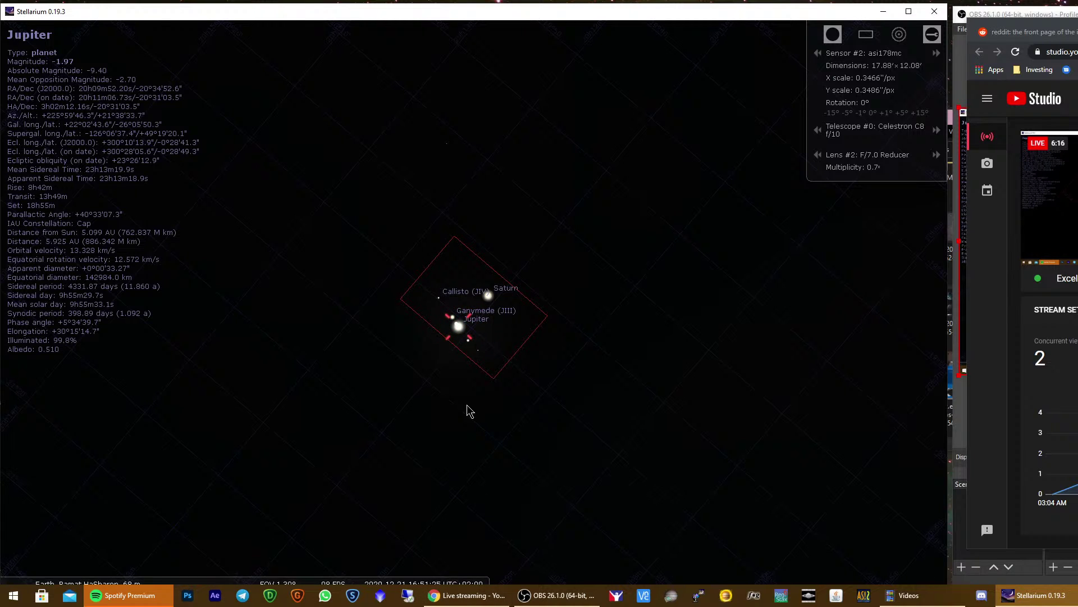
scroll(464, 425, "down", 1)
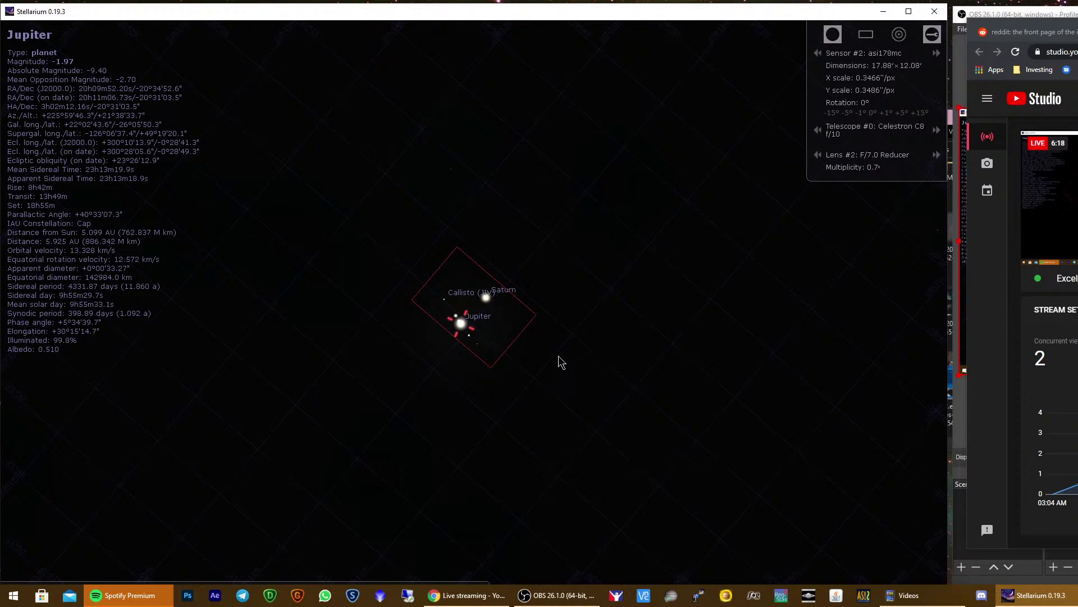
scroll(575, 410, "down", 3)
scroll(561, 456, "down", 2)
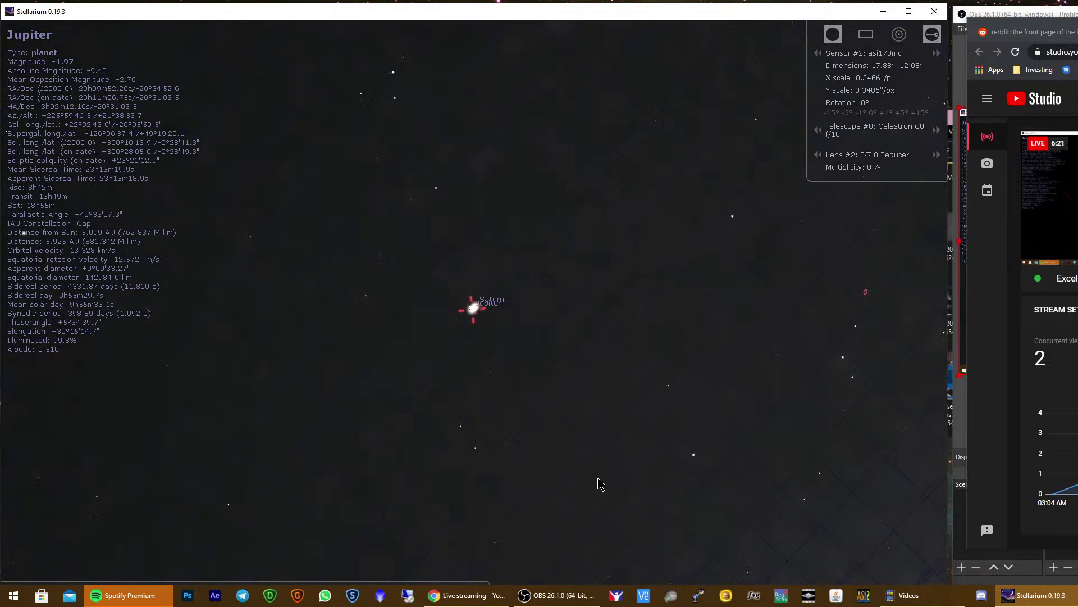
scroll(602, 483, "down", 2)
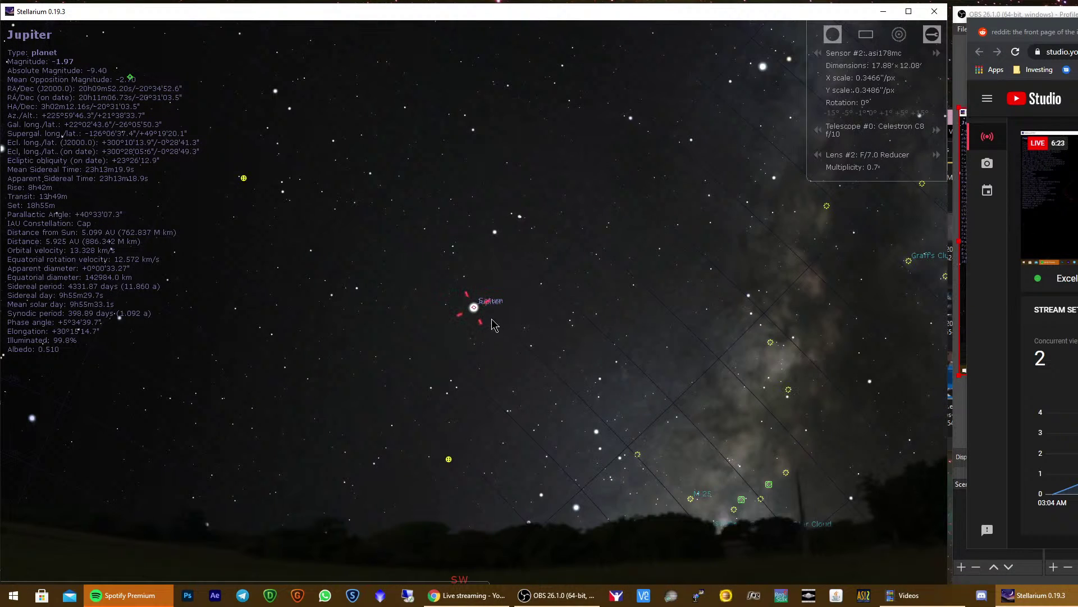
left_click_drag(491, 318, 659, 434, "ctrl")
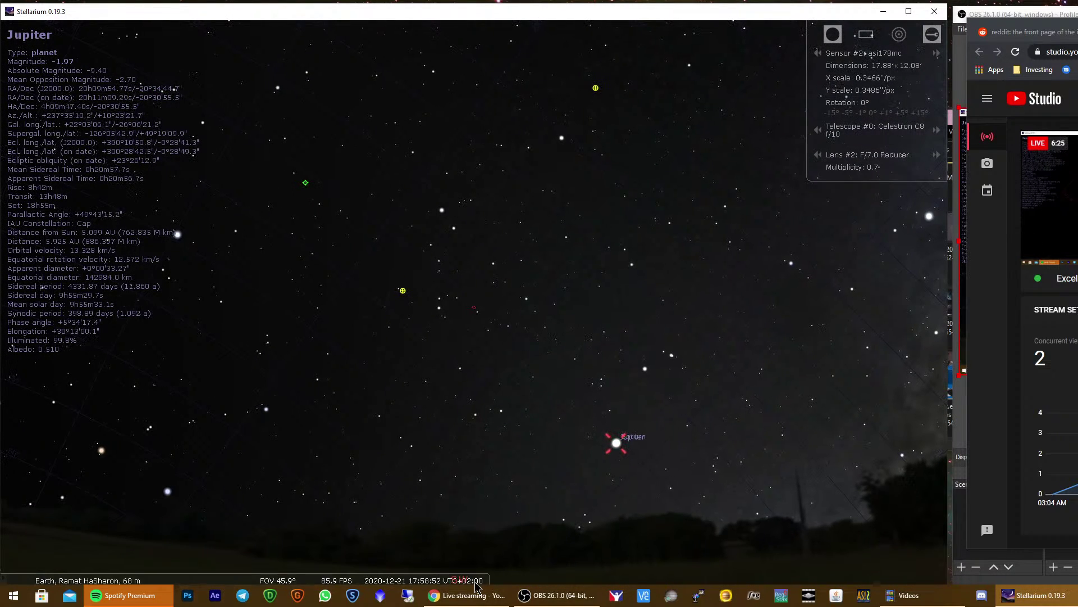
left_click(478, 584)
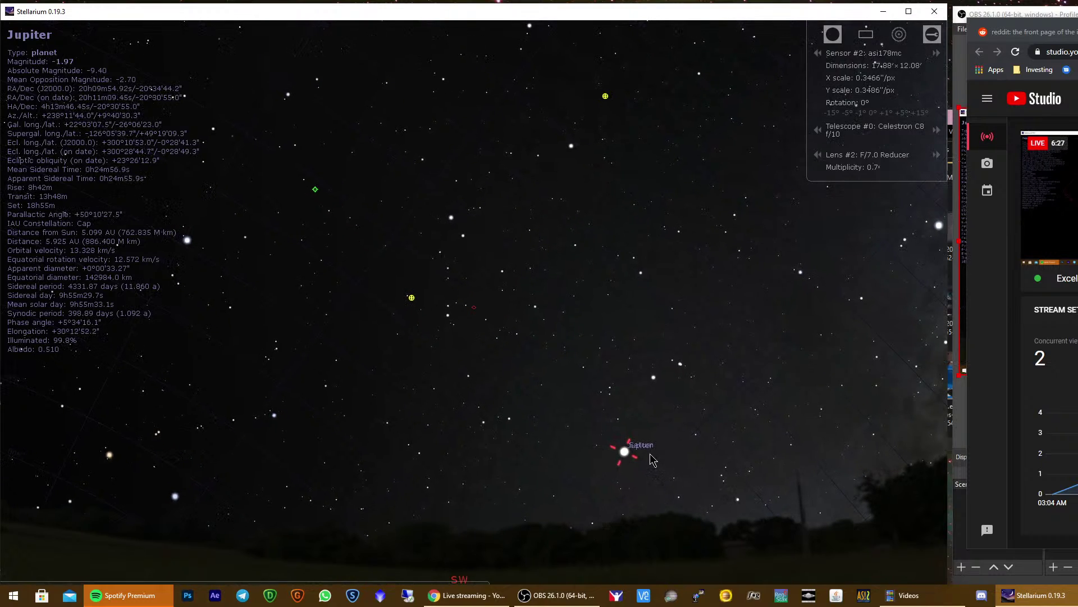